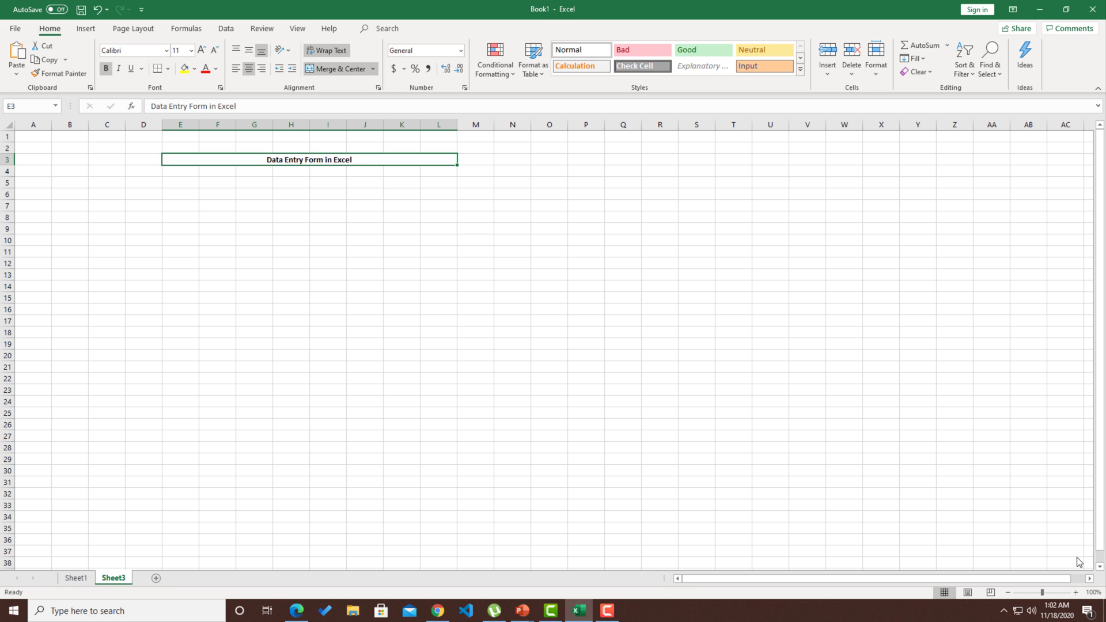
Type the headers Name, Employee ID, Joining Date and Status across E5:H5.
{"action": "key", "text": "Down"}
{"action": "key", "text": "Down"}
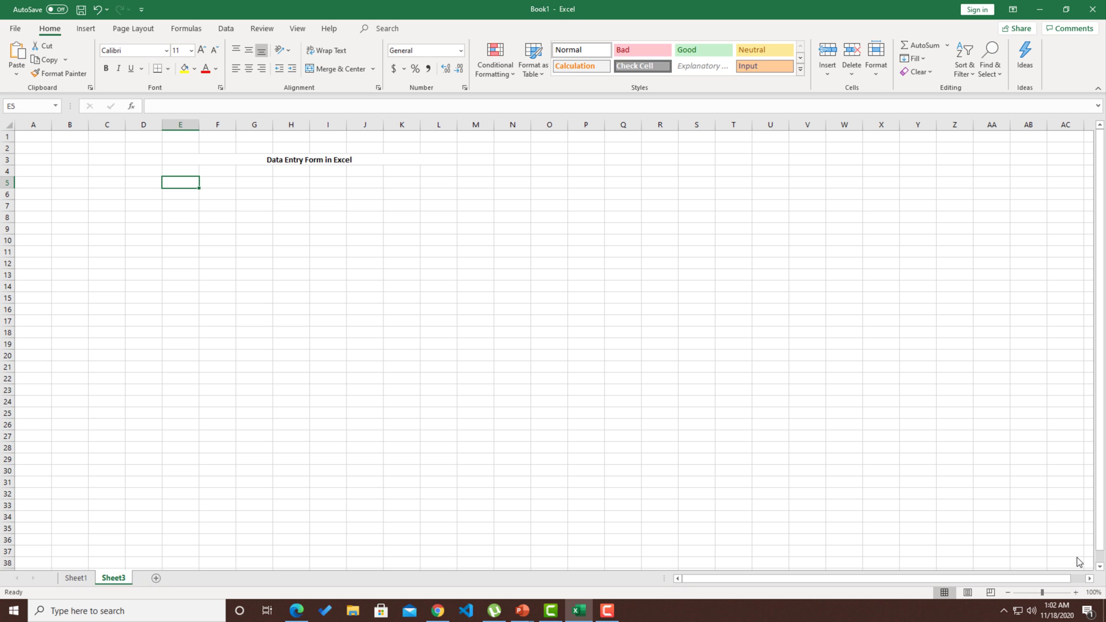
{"action": "type", "text": "Name"}
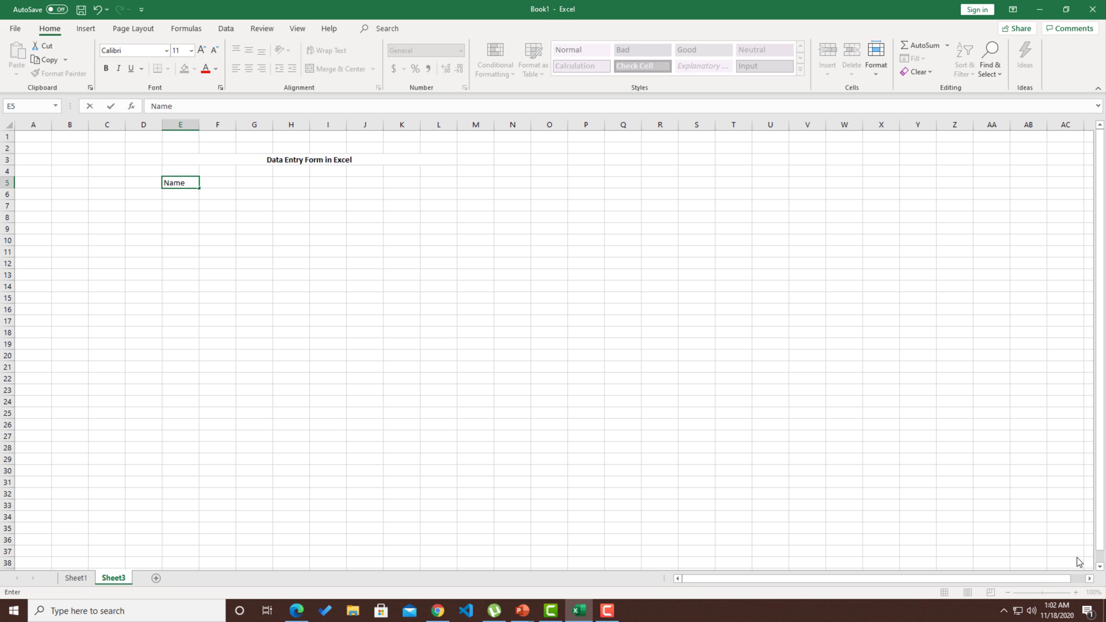
{"action": "key", "text": "Tab"}
{"action": "type", "text": "Employ"}
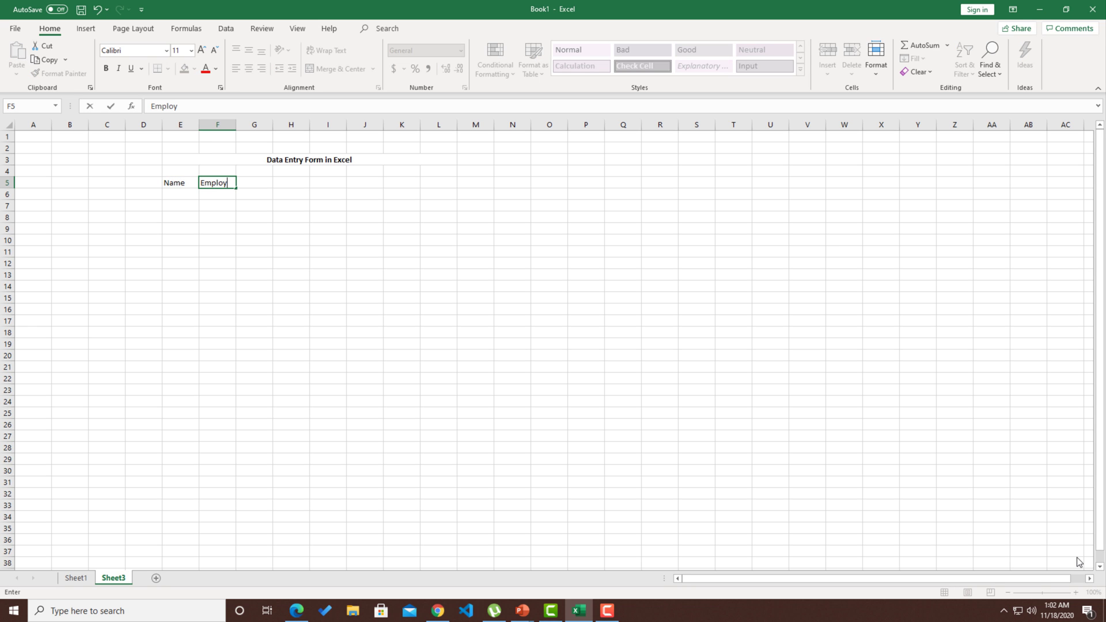
{"action": "type", "text": "ee ID"}
{"action": "key", "text": "Tab"}
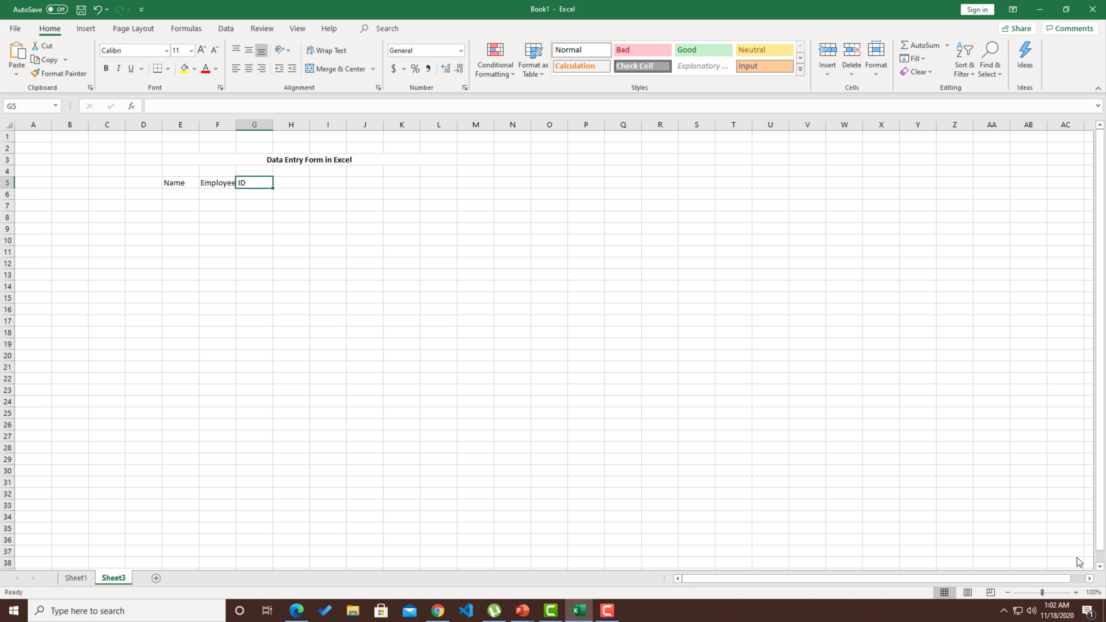
{"action": "type", "text": "KJ"}
{"action": "key", "text": "BackSpace"}
{"action": "key", "text": "BackSpace"}
{"action": "type", "text": "J"}
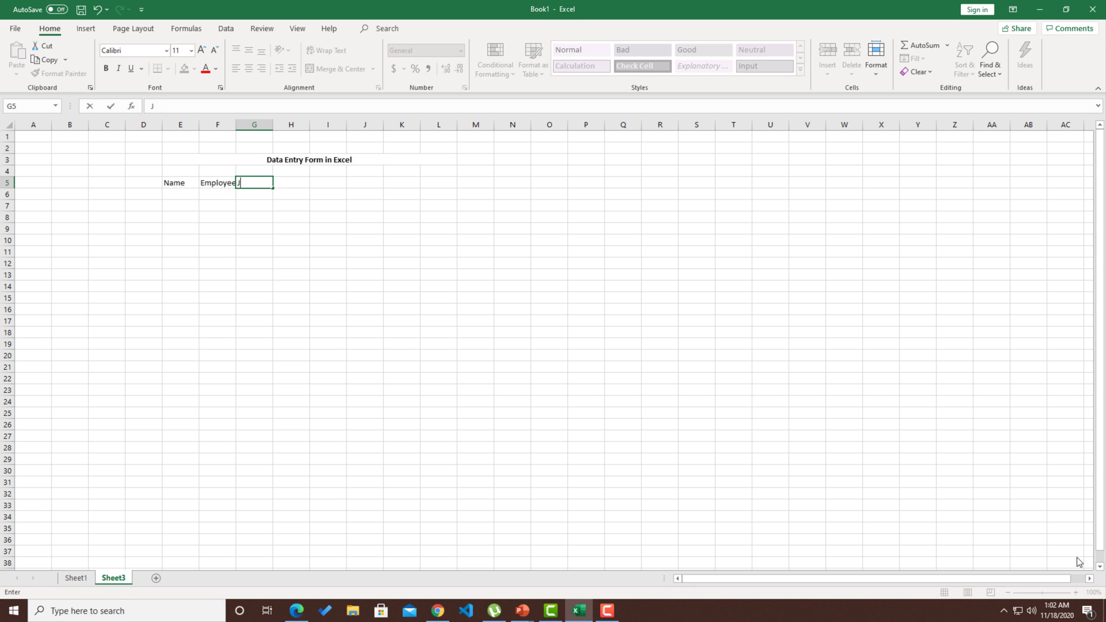
{"action": "type", "text": "oining Date"}
{"action": "key", "text": "Tab"}
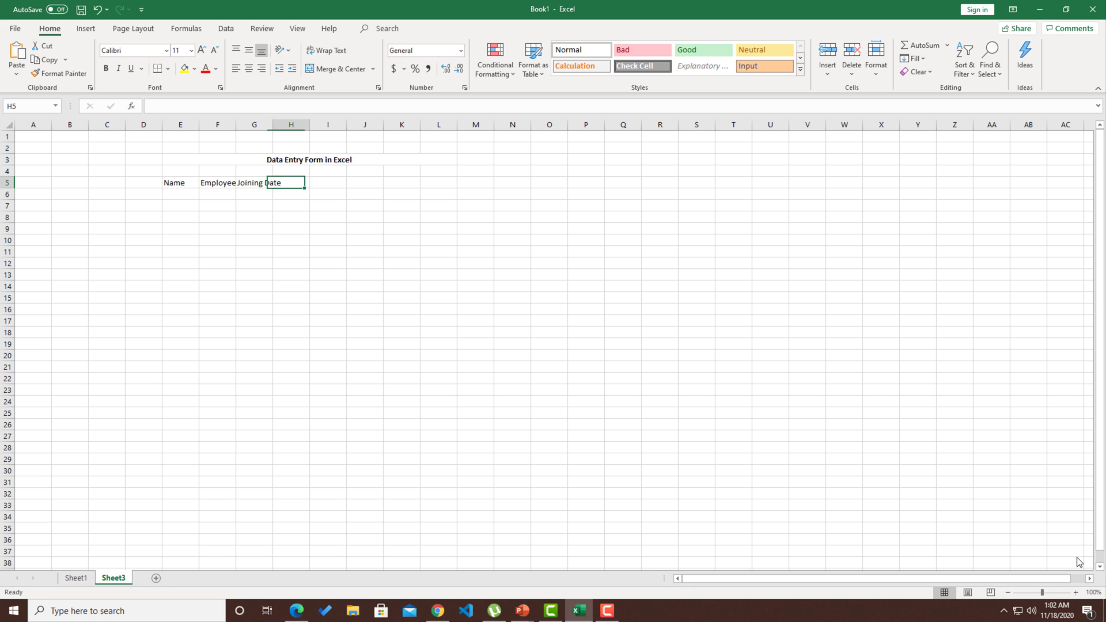
{"action": "type", "text": "Status"}
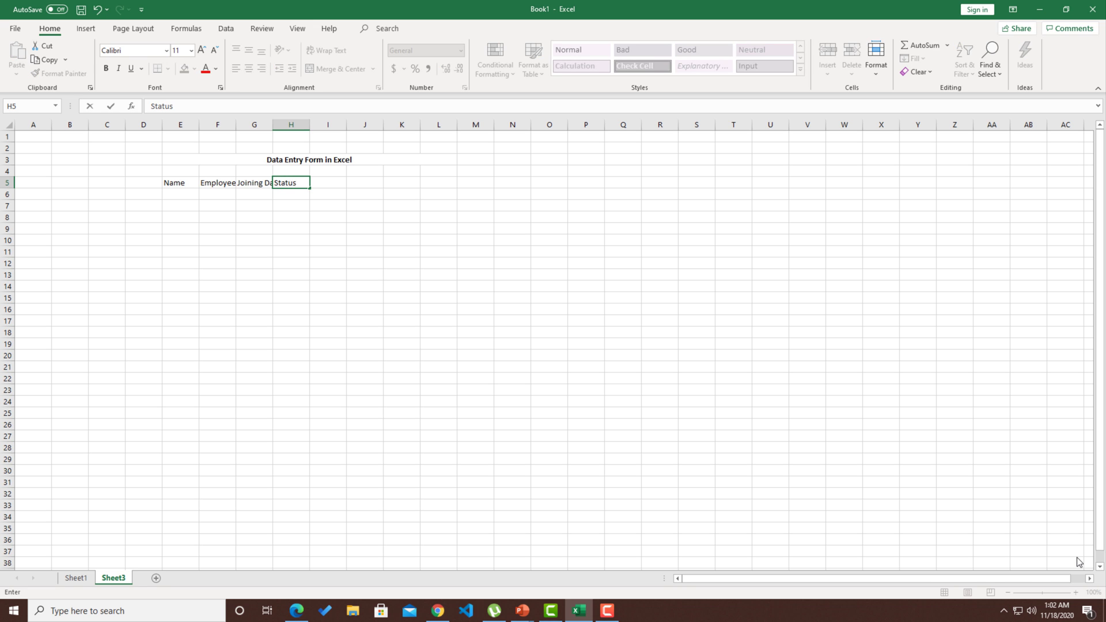
{"action": "key", "text": "Return"}
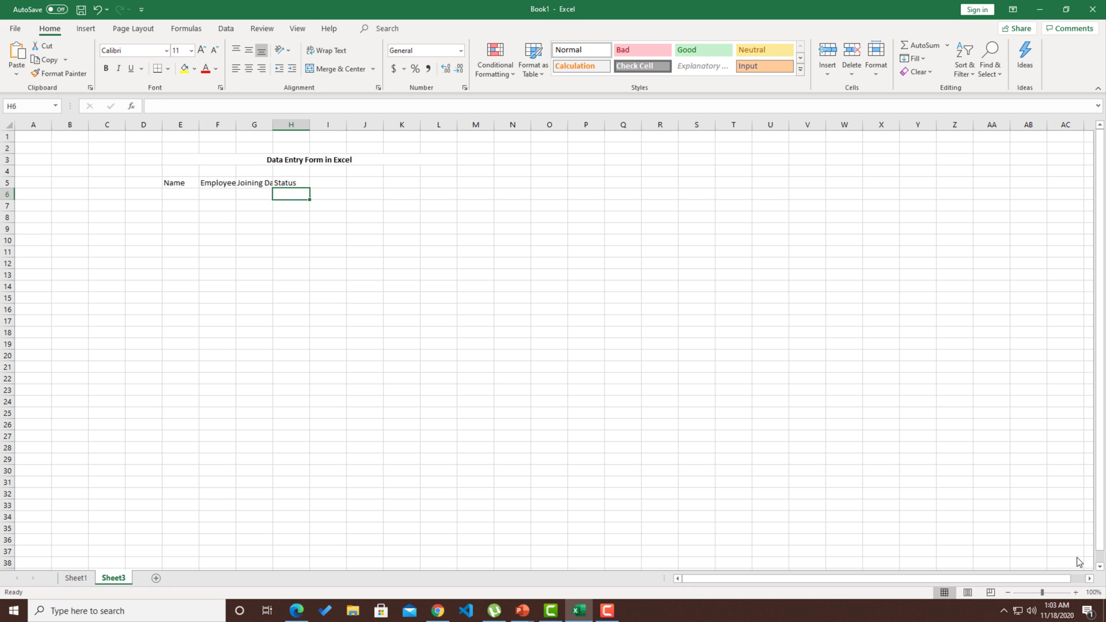
Autofit columns F and G, then cut the header row and paste it at G5:J5.
{"action": "double_click", "coordinate": [236, 125]}
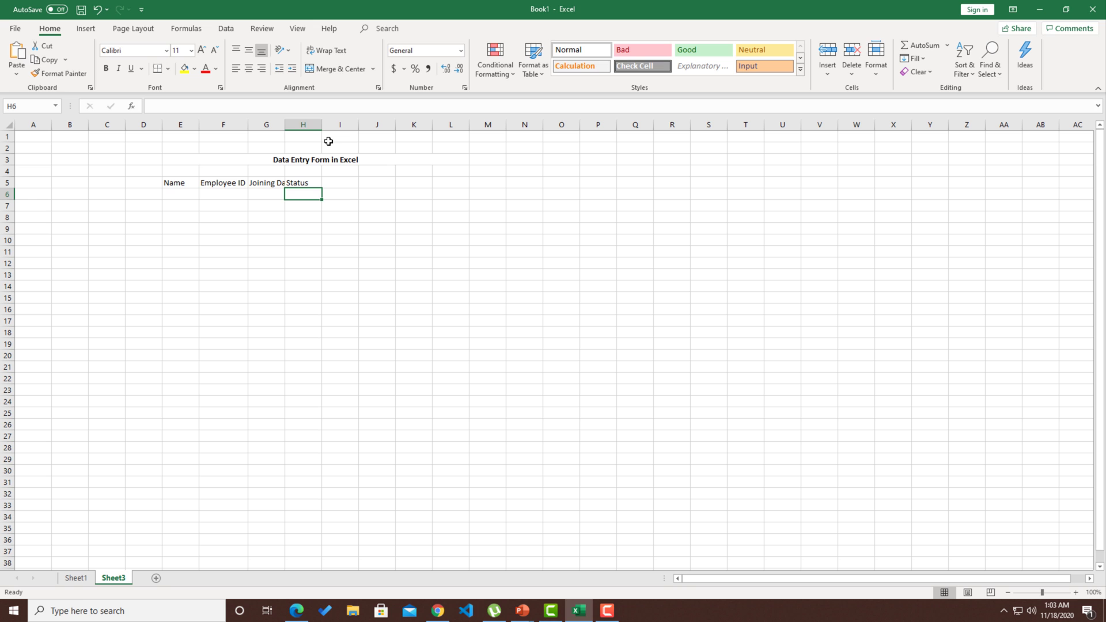
{"action": "double_click", "coordinate": [285, 125]}
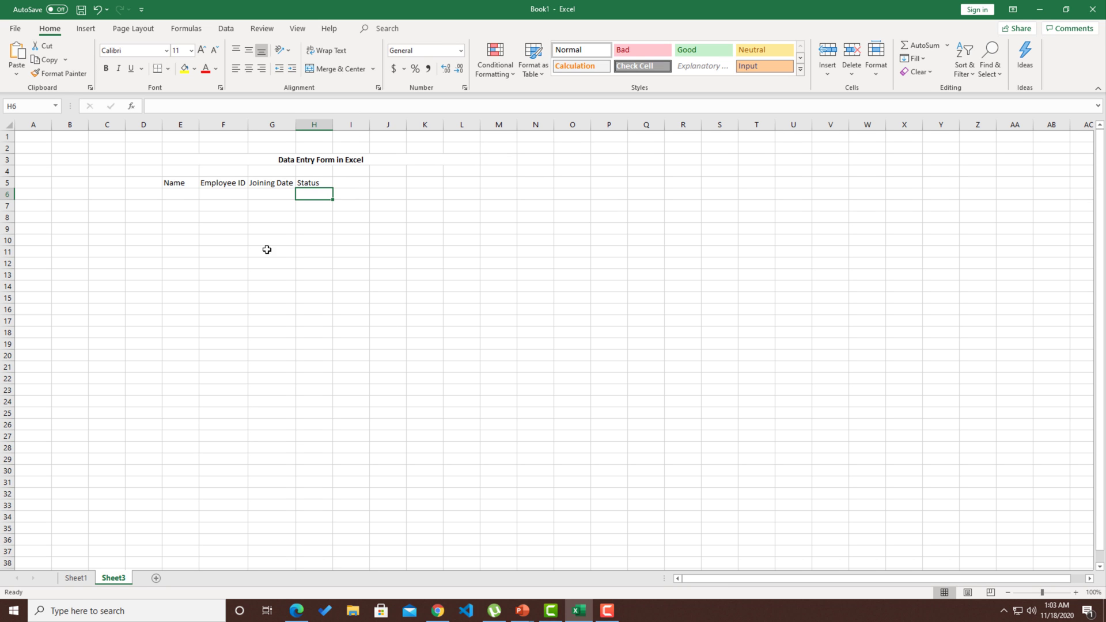
{"action": "left_click_drag", "start_coordinate": [184, 182], "coordinate": [308, 183]}
{"action": "key", "text": "ctrl+x"}
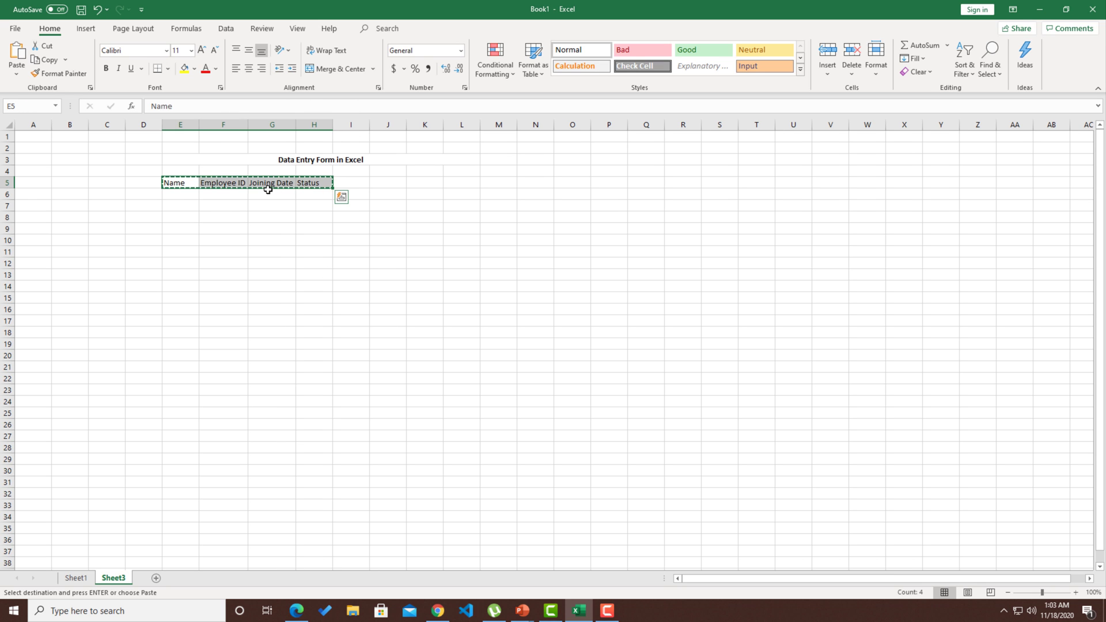
{"action": "left_click", "coordinate": [266, 184]}
{"action": "key", "text": "ctrl+v"}
{"action": "left_click", "coordinate": [278, 259]}
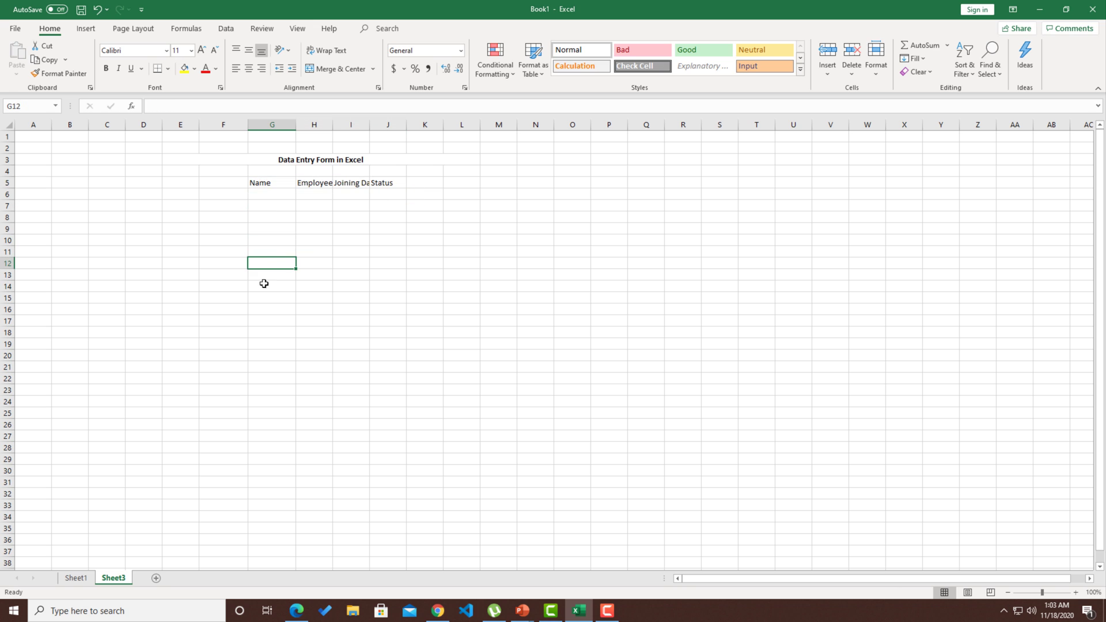
Fill G6:J6 with the first employee's name, ID 123, date 1/1/2019 and Active, autofitting columns H and I.
{"action": "left_click", "coordinate": [268, 195]}
{"action": "type", "text": "Jack"}
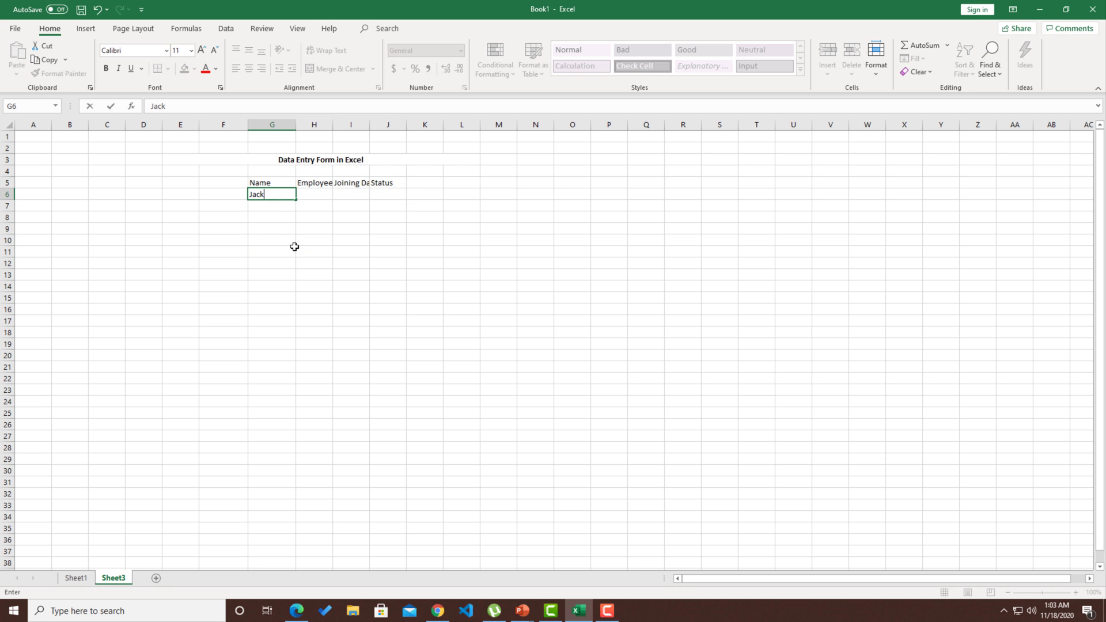
{"action": "key", "text": "Tab"}
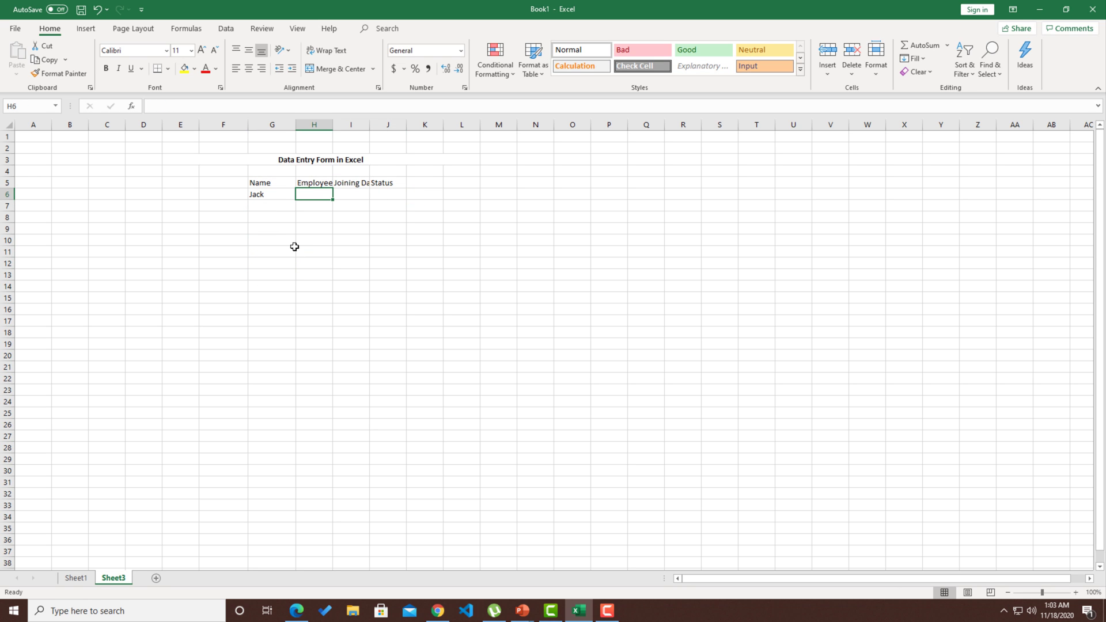
{"action": "double_click", "coordinate": [333, 124]}
{"action": "type", "text": "123"}
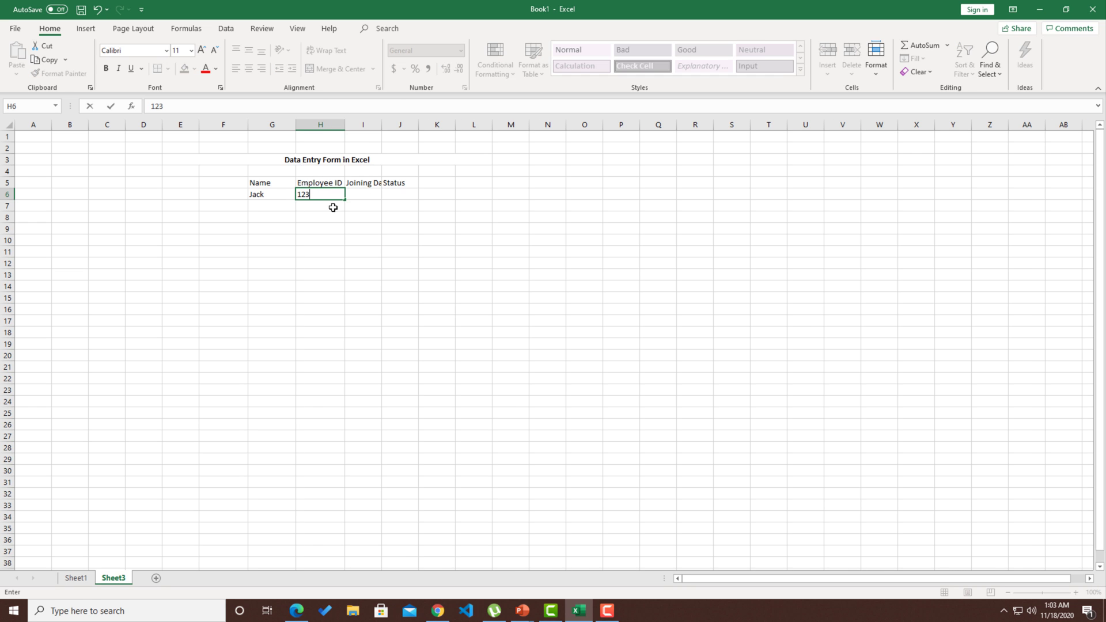
{"action": "double_click", "coordinate": [383, 125]}
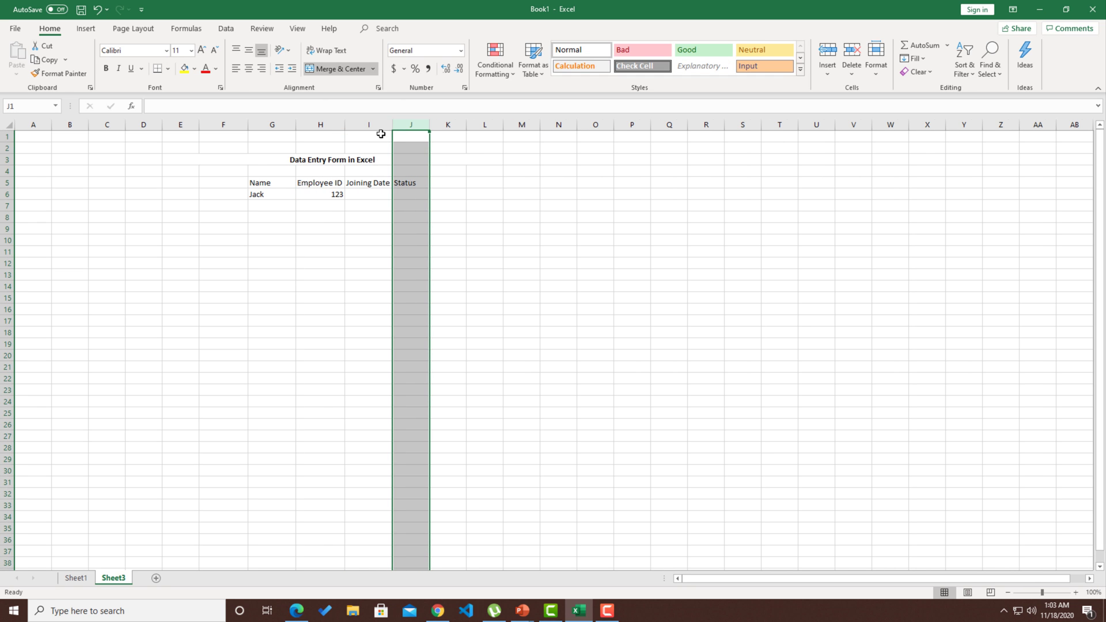
{"action": "left_click", "coordinate": [377, 195]}
{"action": "type", "text": "1/1/2019"}
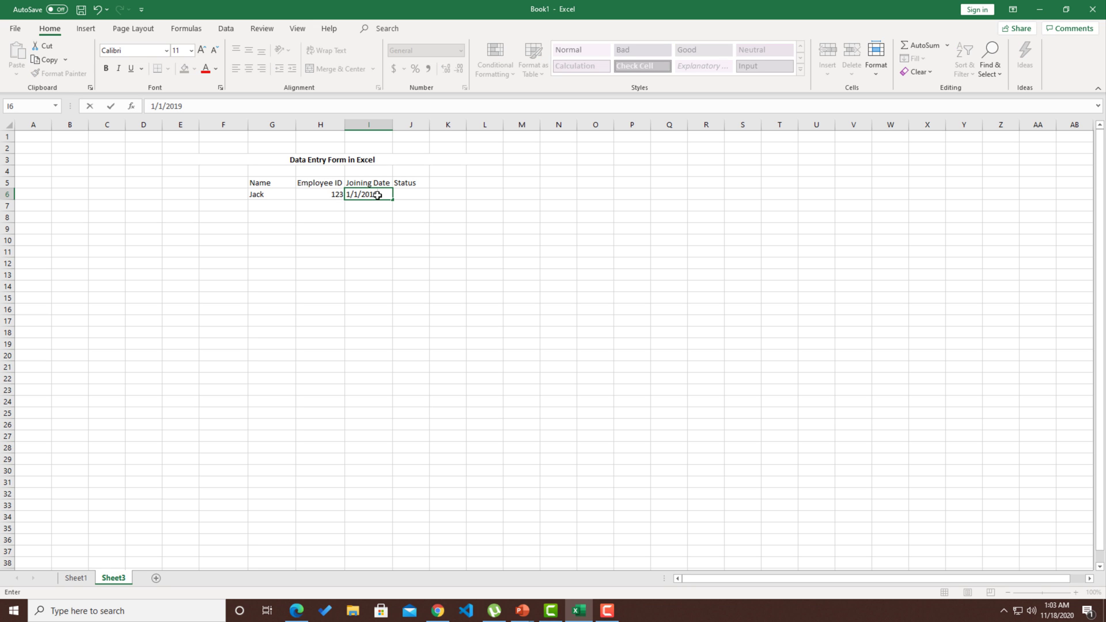
{"action": "key", "text": "Right"}
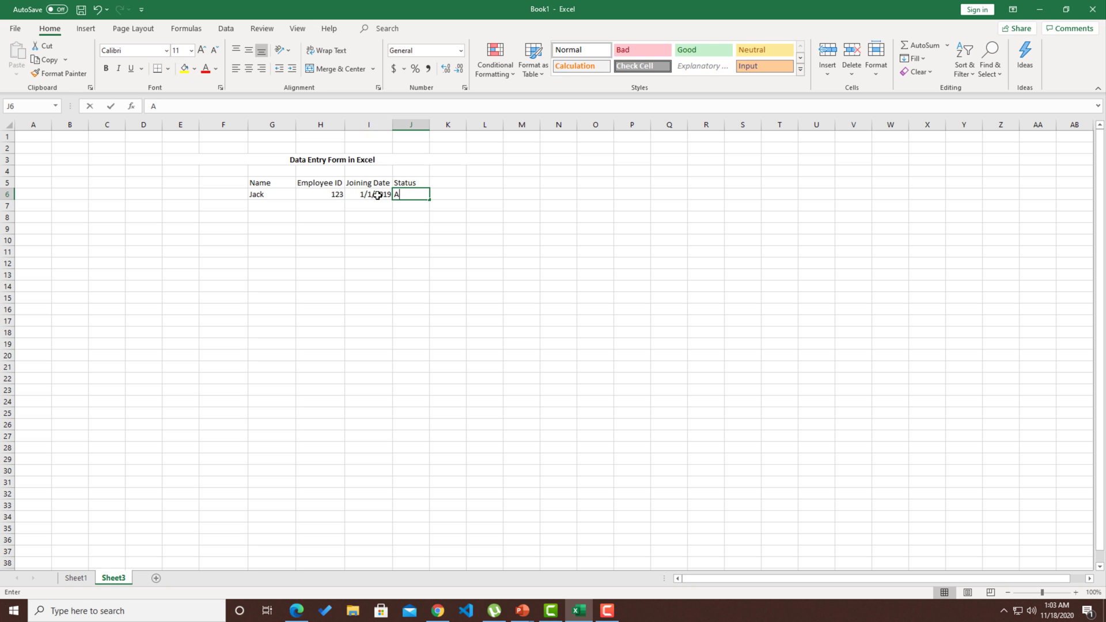
{"action": "type", "text": "Active"}
{"action": "key", "text": "Return"}
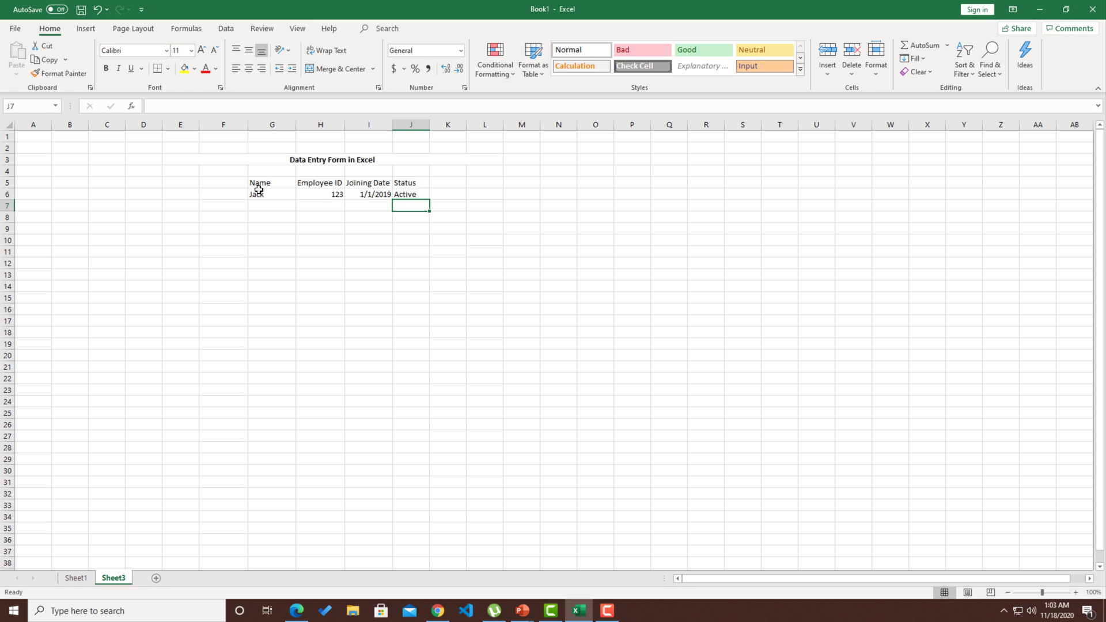
{"action": "left_click", "coordinate": [258, 192]}
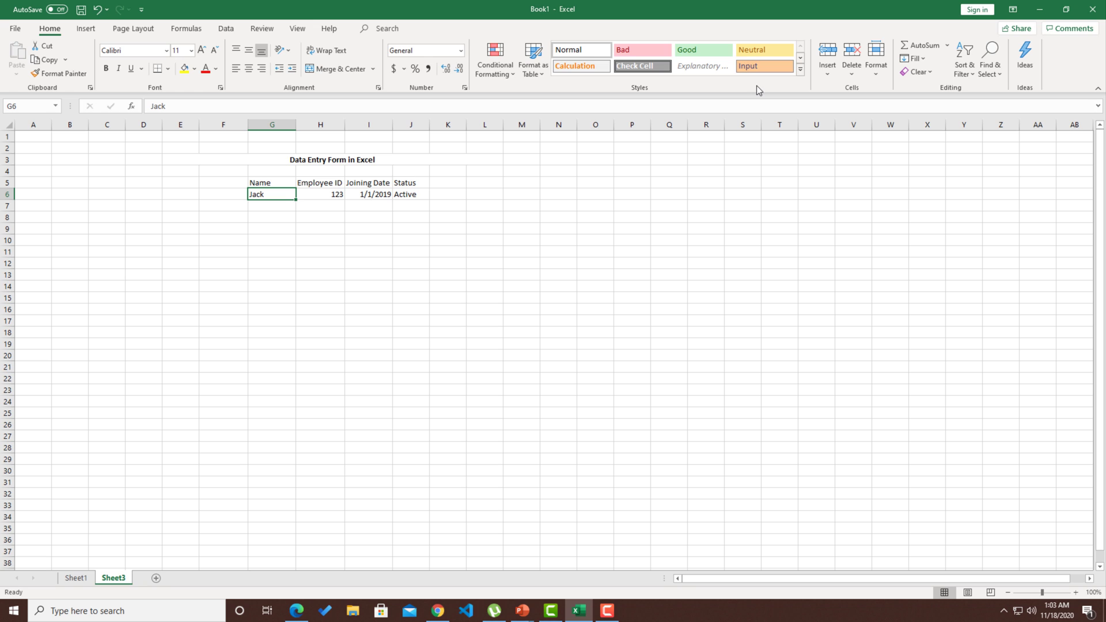
Add Form... from Commands Not in the Ribbon to the Quick Access Toolbar via Excel Options.
{"action": "left_click", "coordinate": [142, 9]}
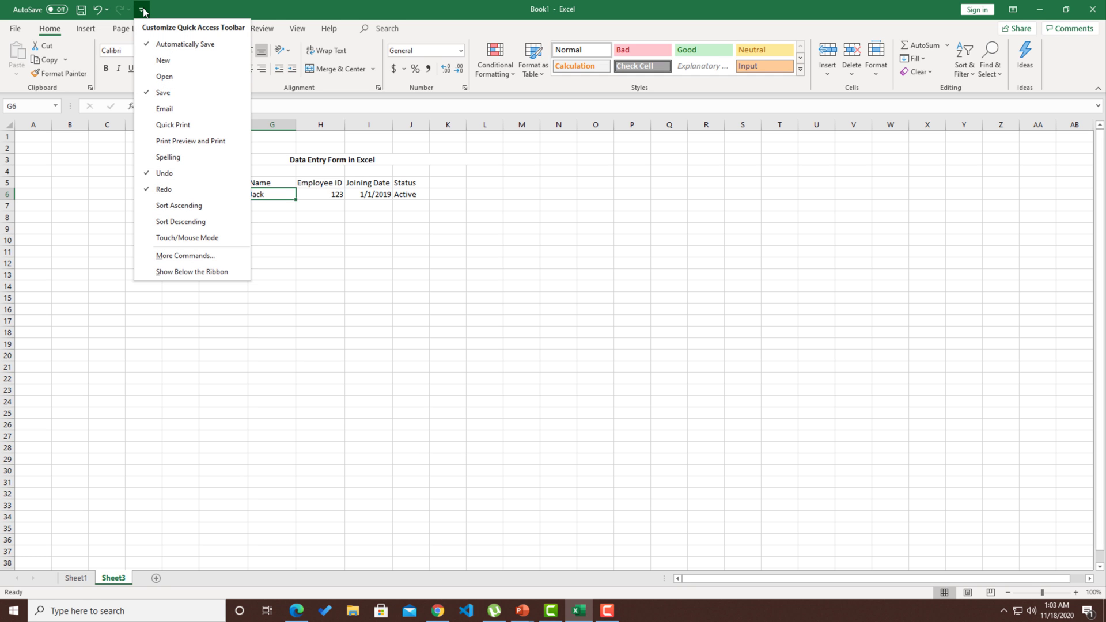
{"action": "left_click", "coordinate": [167, 255]}
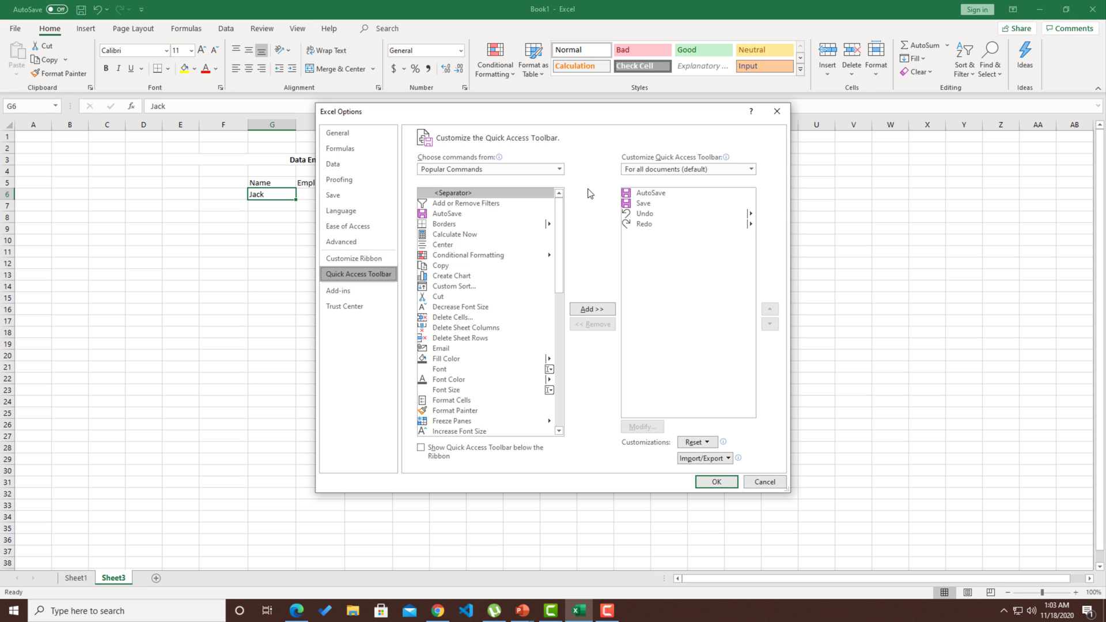
{"action": "left_click", "coordinate": [516, 170]}
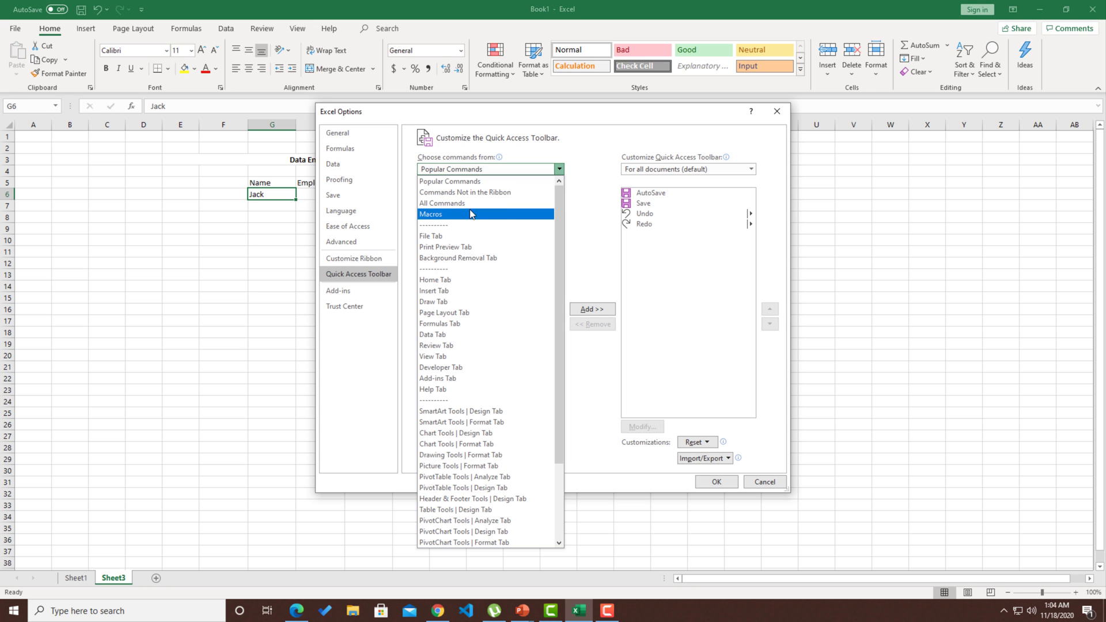
{"action": "left_click", "coordinate": [454, 192]}
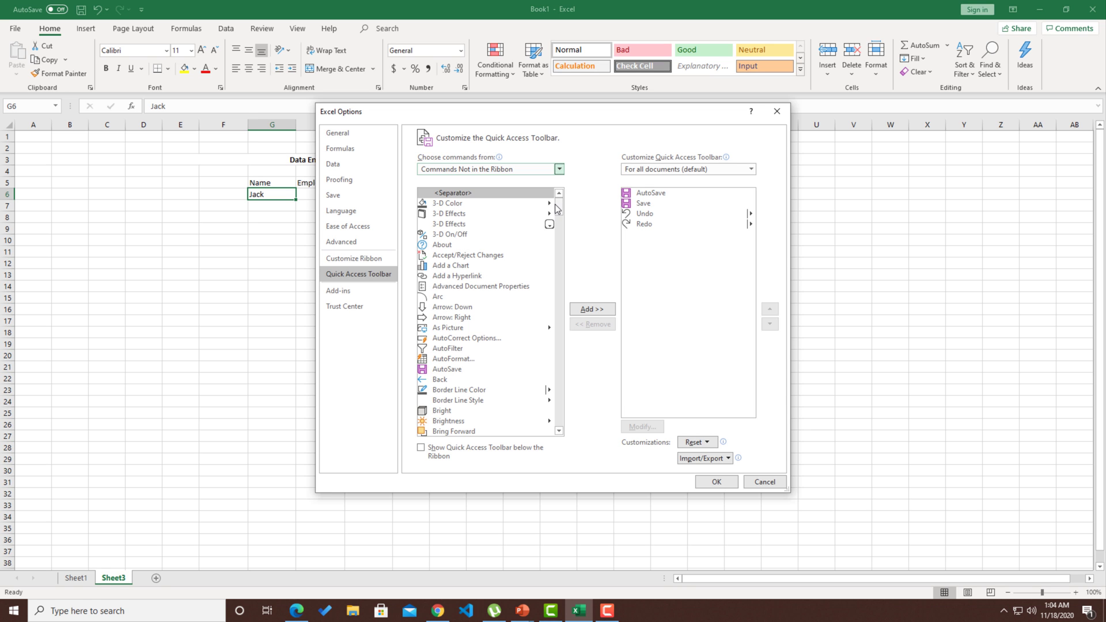
{"action": "left_click_drag", "start_coordinate": [559, 208], "coordinate": [553, 264]}
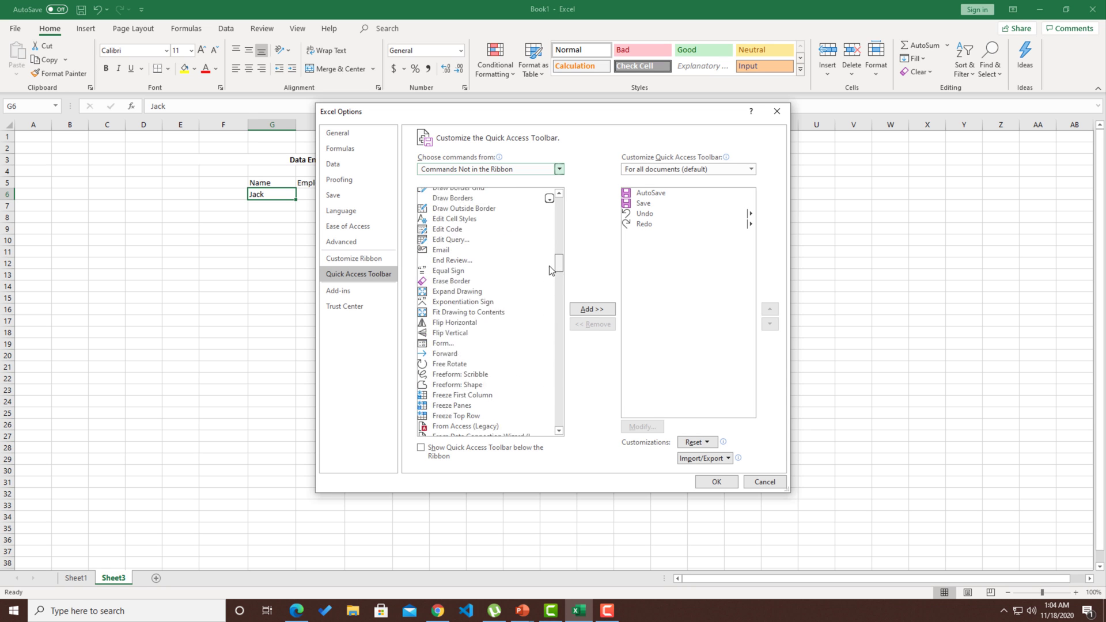
{"action": "left_click", "coordinate": [434, 319]}
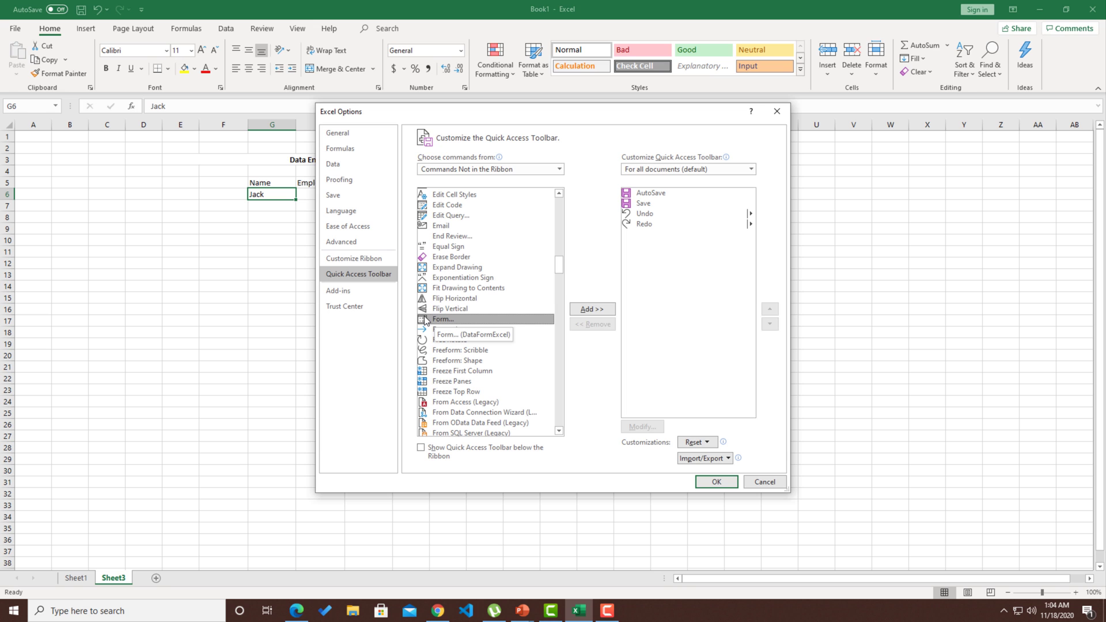
{"action": "left_click", "coordinate": [596, 311]}
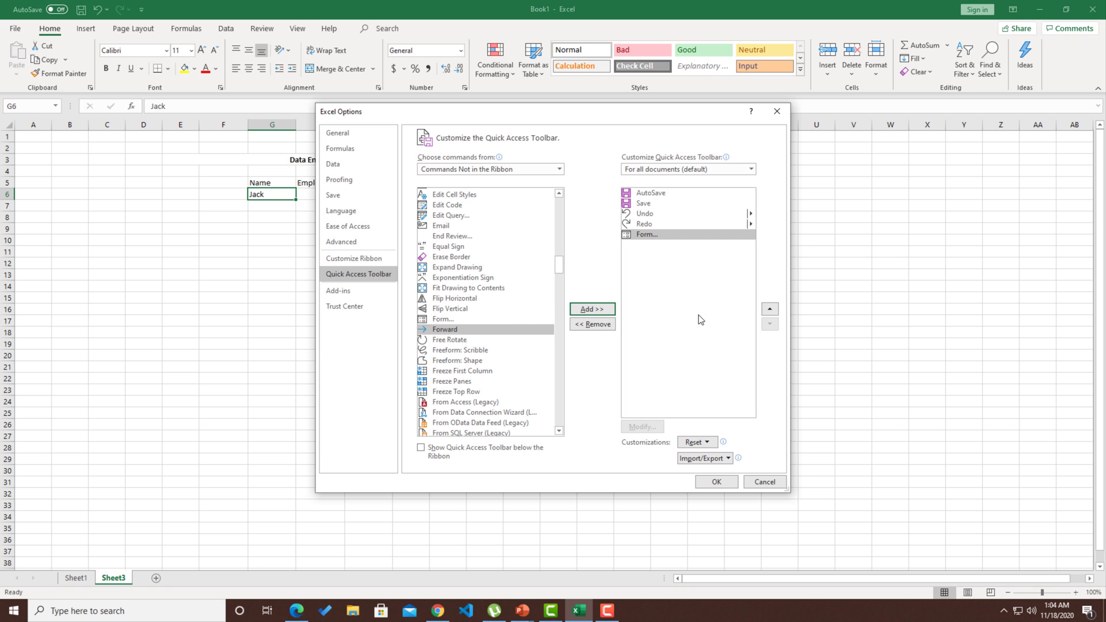
{"action": "left_click", "coordinate": [731, 483]}
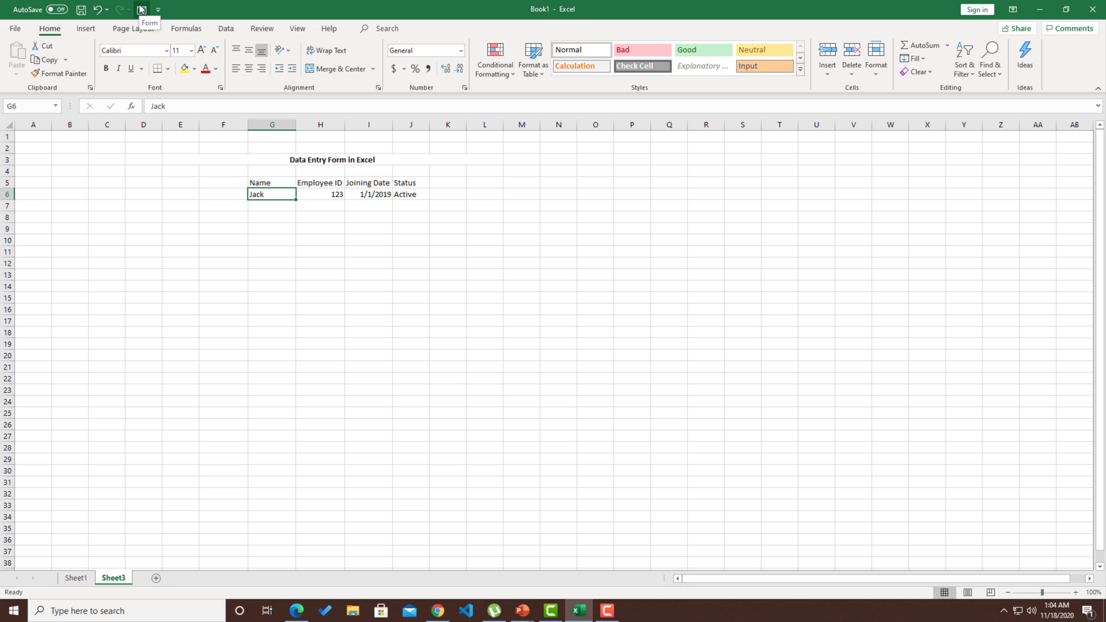
{"action": "left_click", "coordinate": [141, 9]}
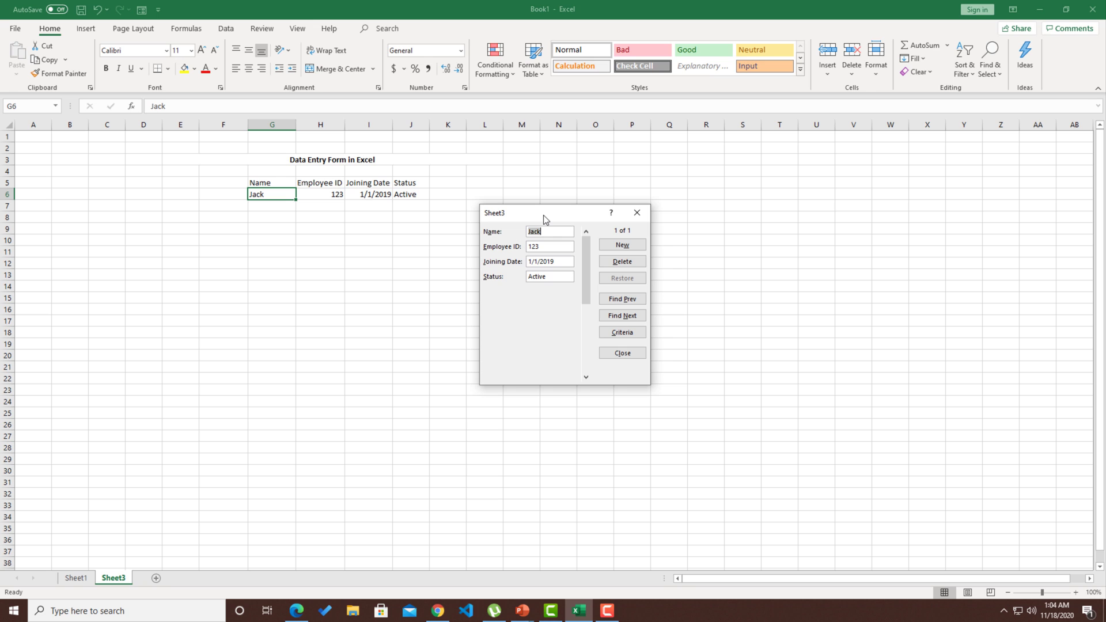
{"action": "left_click", "coordinate": [637, 213]}
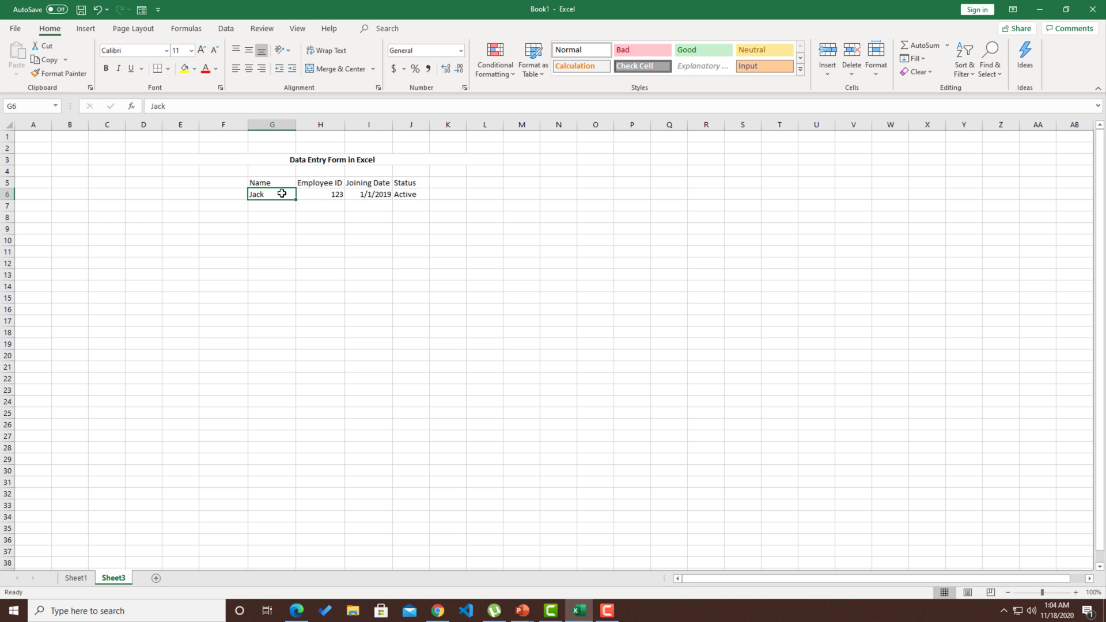
Convert G5:J6 into a table and set its table style to None.
{"action": "key", "text": "ctrl+t"}
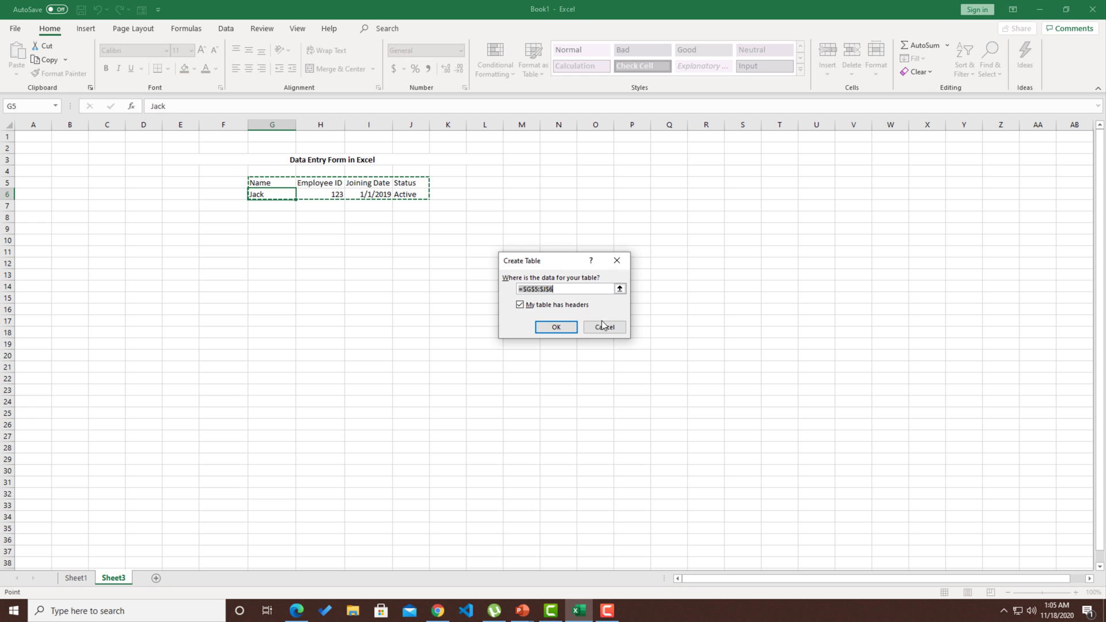
{"action": "left_click", "coordinate": [544, 326]}
{"action": "left_click", "coordinate": [796, 69]}
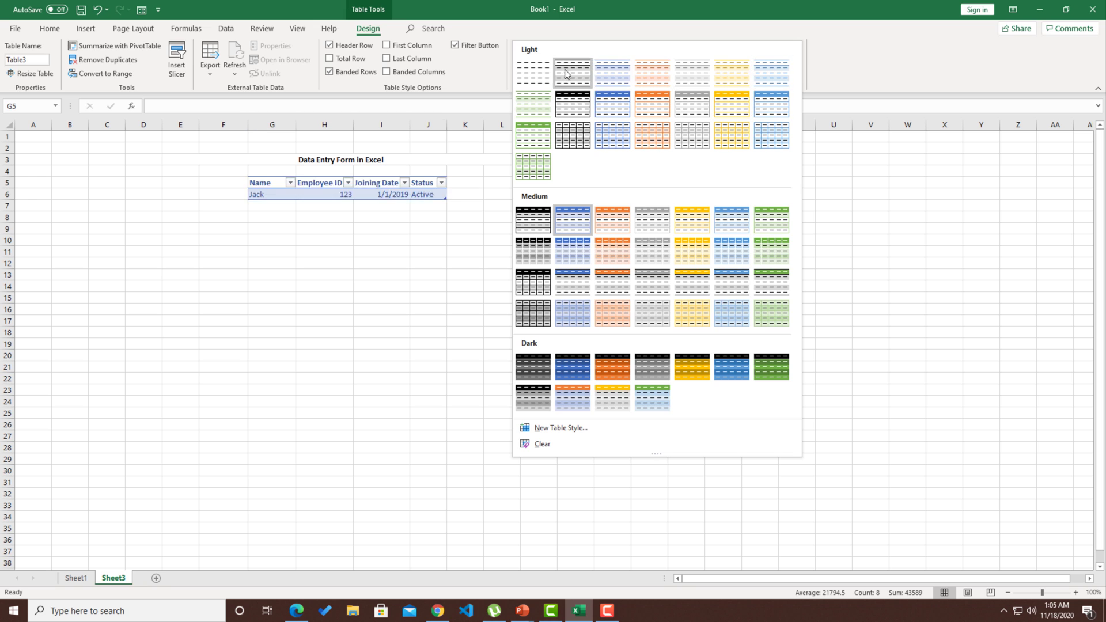
{"action": "left_click", "coordinate": [532, 72]}
Make the header row G5:J5 bold.
{"action": "left_click", "coordinate": [272, 183]}
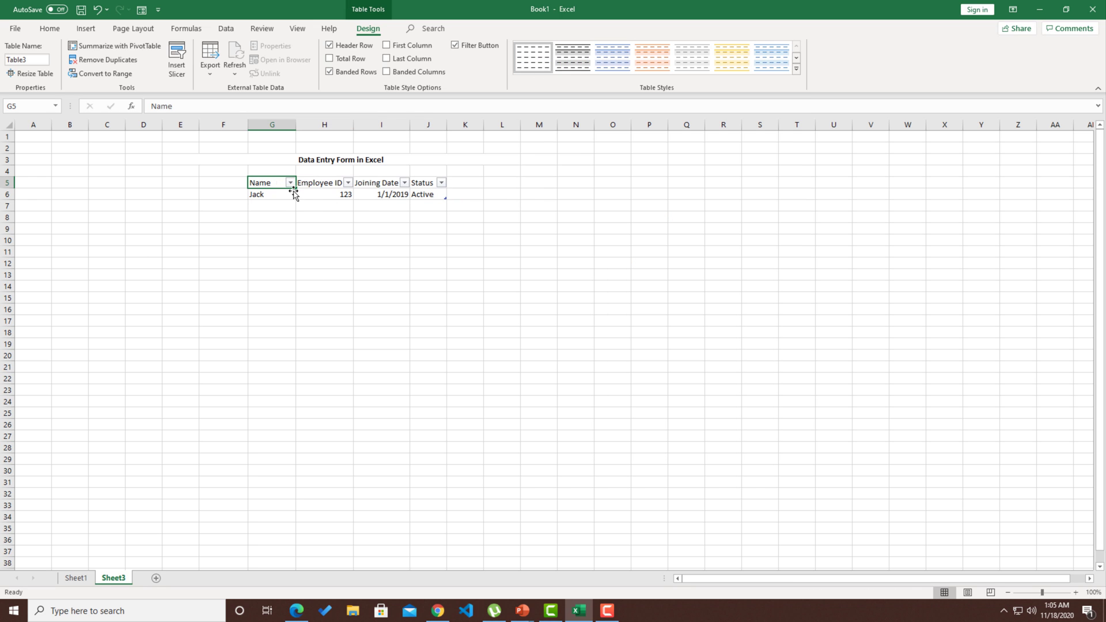
{"action": "left_click", "coordinate": [422, 184], "text": "shift"}
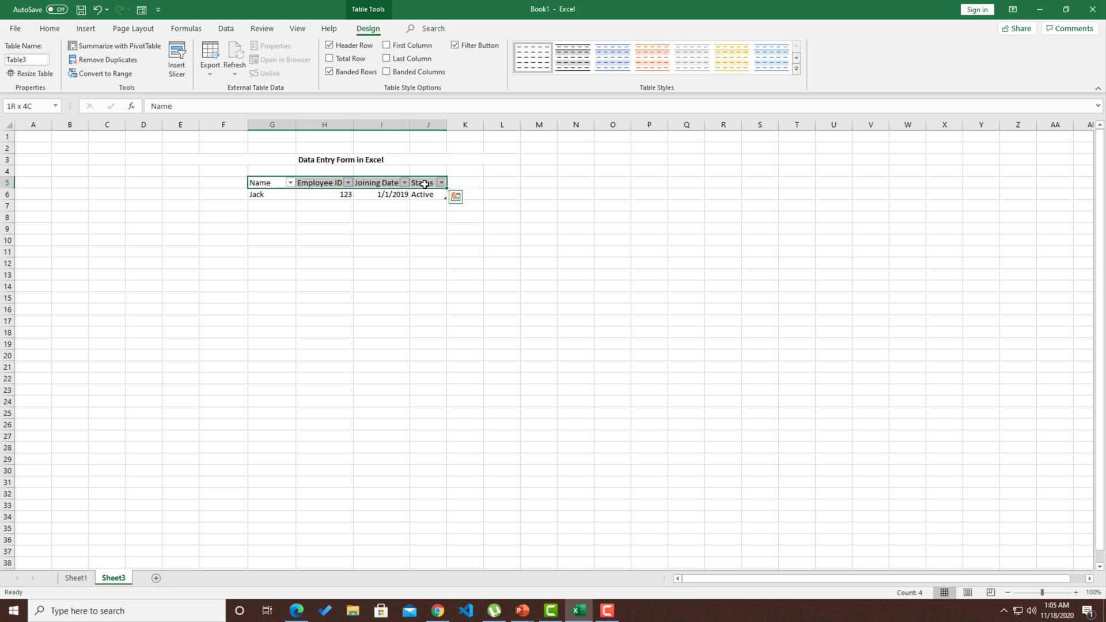
{"action": "key", "text": "ctrl+b"}
{"action": "left_click", "coordinate": [311, 263]}
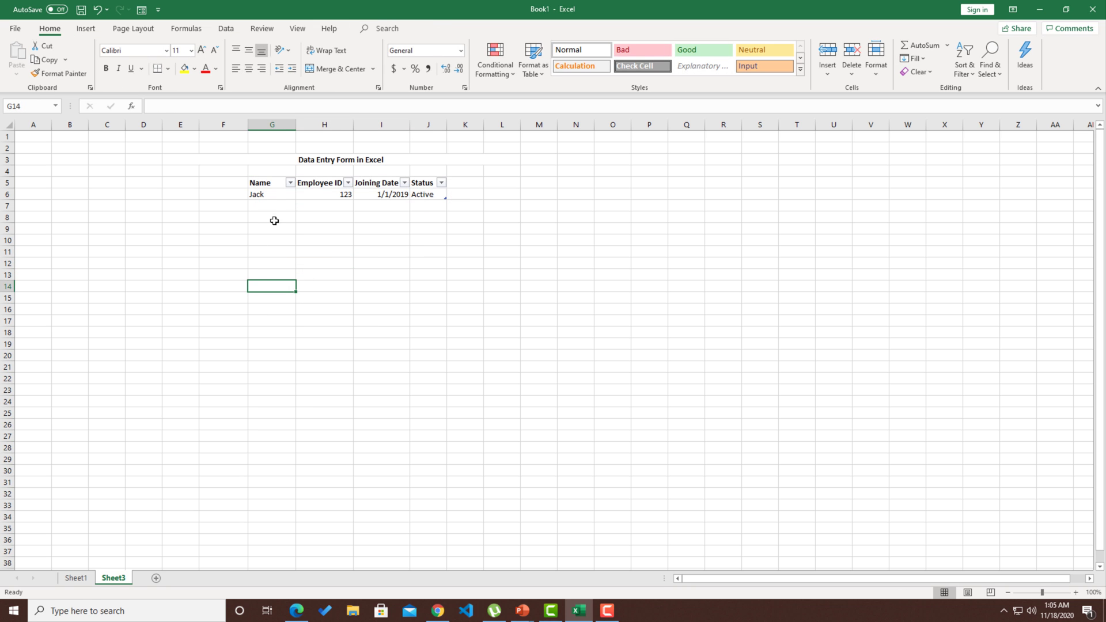
{"action": "left_click", "coordinate": [270, 198]}
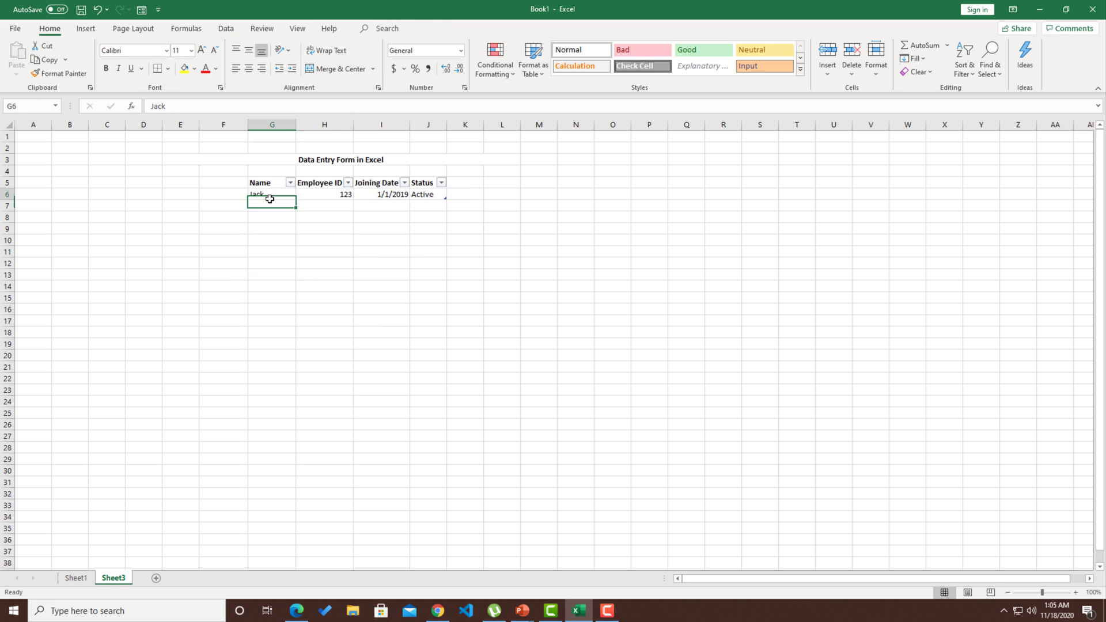
Add a new record through the data form with ID 456, joining date 1/1/2020, status Active.
{"action": "left_click", "coordinate": [141, 10]}
{"action": "left_click", "coordinate": [625, 245]}
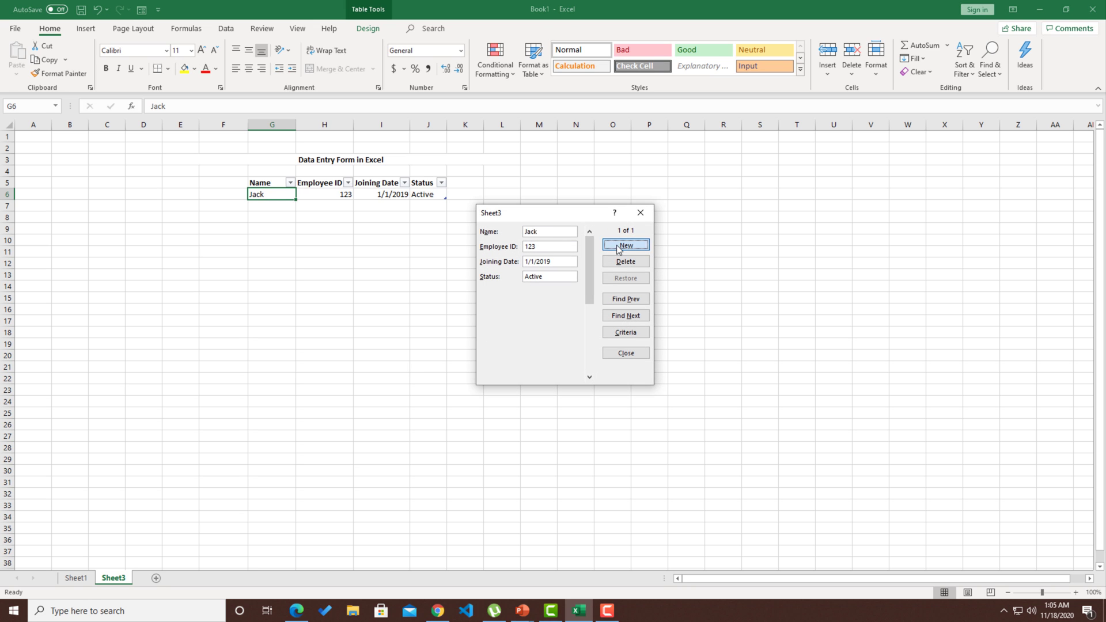
{"action": "type", "text": "Jhon"}
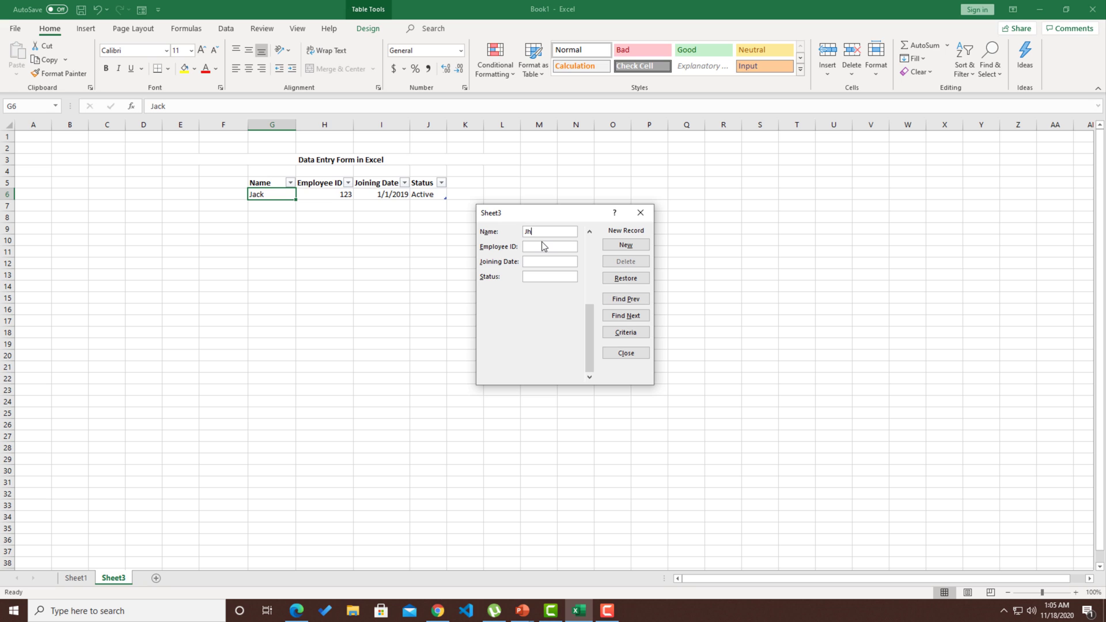
{"action": "key", "text": "BackSpace"}
{"action": "key", "text": "BackSpace"}
{"action": "key", "text": "BackSpace"}
{"action": "type", "text": "ohn"}
{"action": "key", "text": "Tab"}
{"action": "type", "text": "4561/1/2020Active"}
{"action": "key", "text": "Return"}
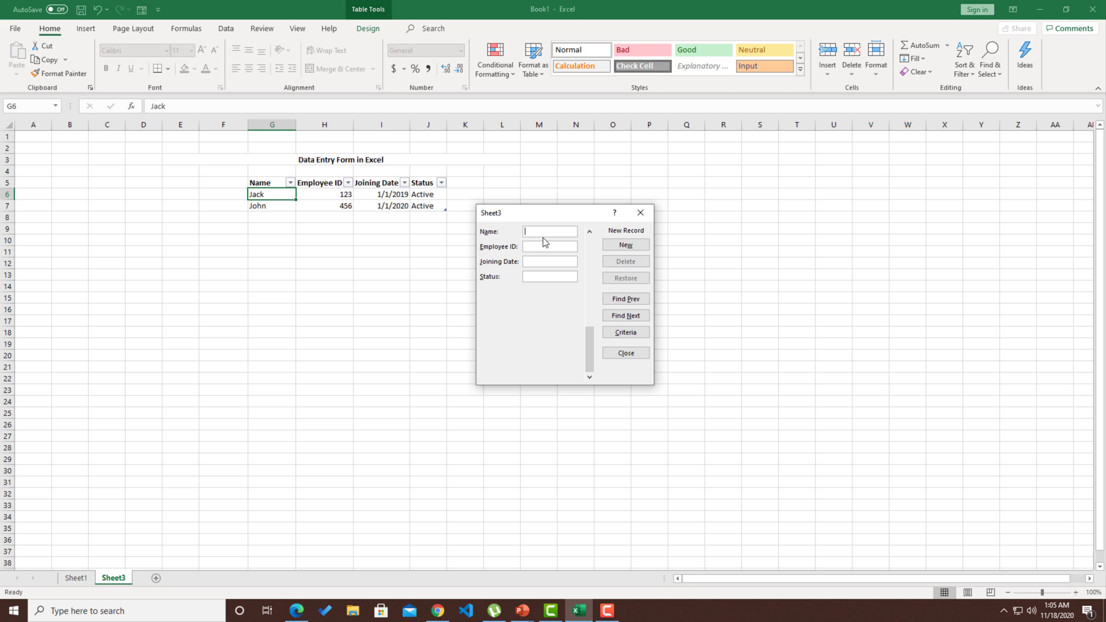
Add another form record with ID 98, joining date 1/5/2018 and status Inactive.
{"action": "type", "text": "J098"}
{"action": "key", "text": "Tab"}
{"action": "type", "text": "1/1/"}
{"action": "key", "text": "BackSpace"}
{"action": "key", "text": "BackSpace"}
{"action": "type", "text": "5/20189"}
{"action": "key", "text": "ctrl+a"}
{"action": "key", "text": "BackSpace"}
{"action": "type", "text": "1/5/2018"}
{"action": "key", "text": "Tab"}
{"action": "type", "text": "Inactive"}
{"action": "key", "text": "Return"}
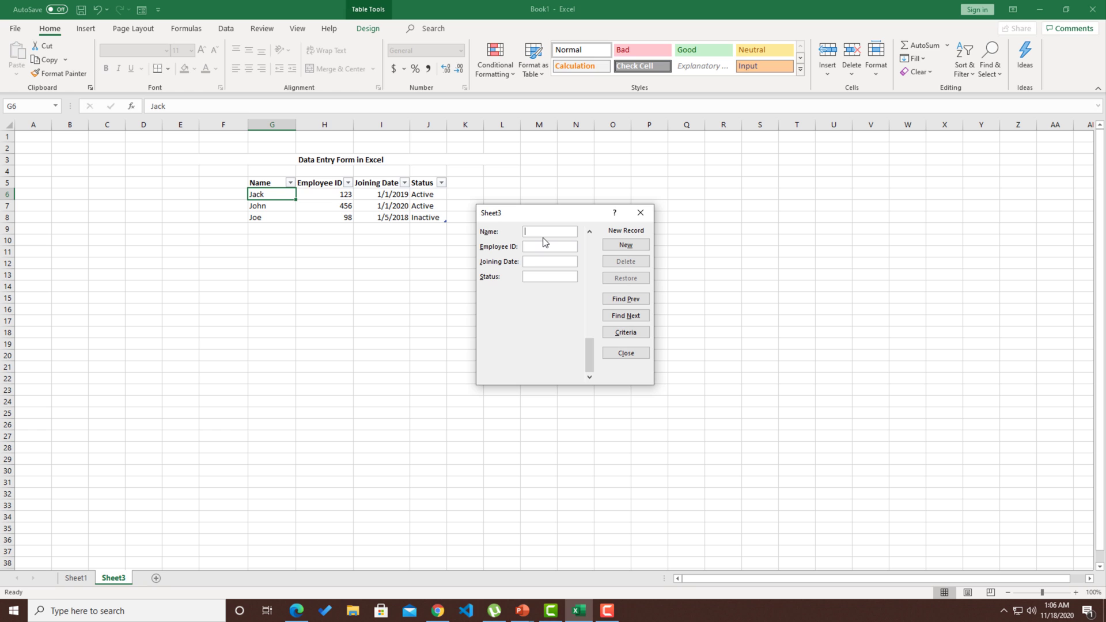
Restrict the Joining Date cells I6:I8 to dates between 1/1/2018 and 11/18/2020.
{"action": "left_click", "coordinate": [640, 213]}
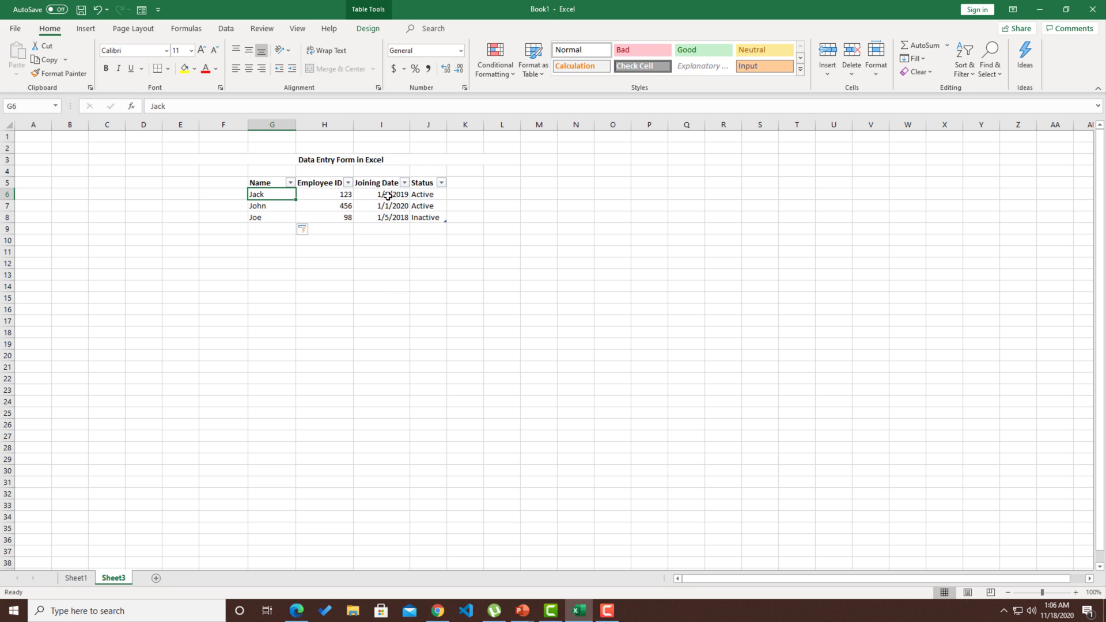
{"action": "left_click_drag", "start_coordinate": [387, 194], "coordinate": [387, 217]}
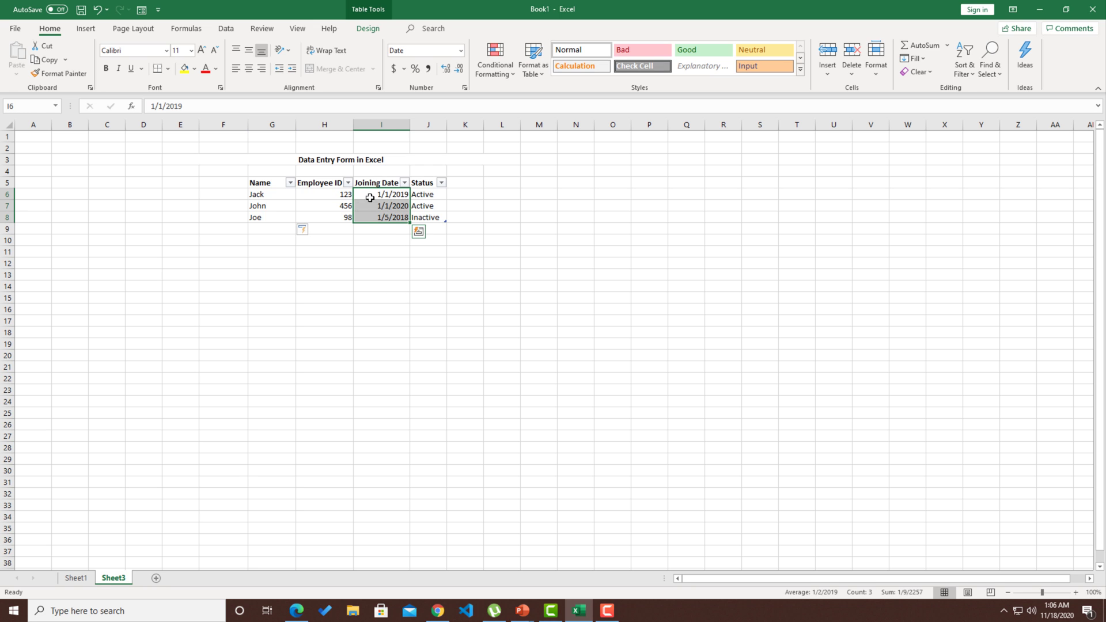
{"action": "left_click", "coordinate": [225, 29]}
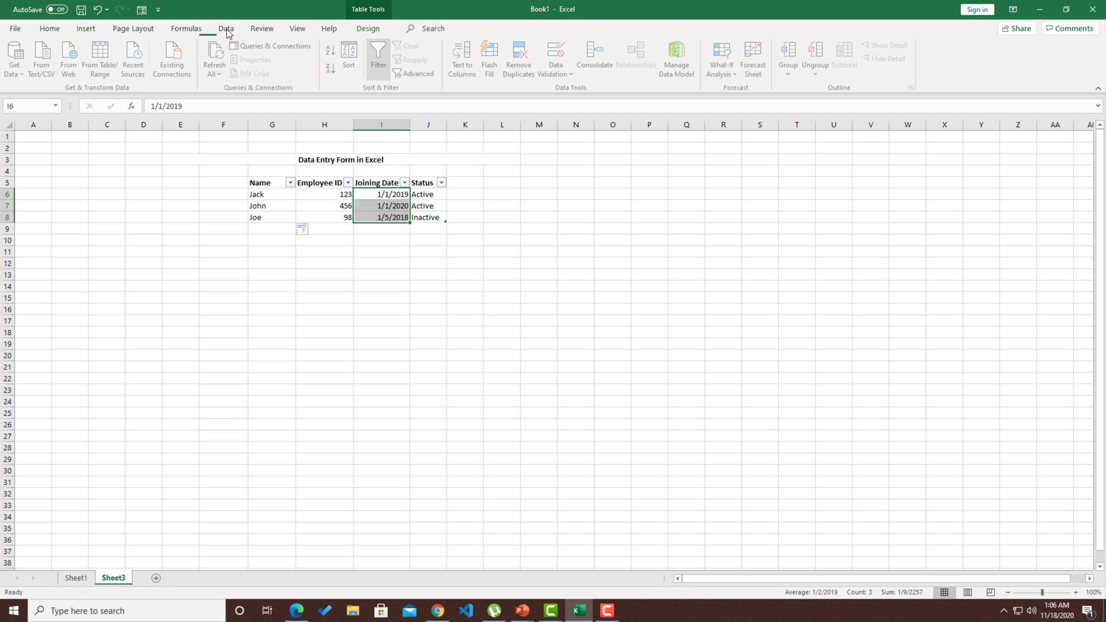
{"action": "left_click", "coordinate": [572, 75]}
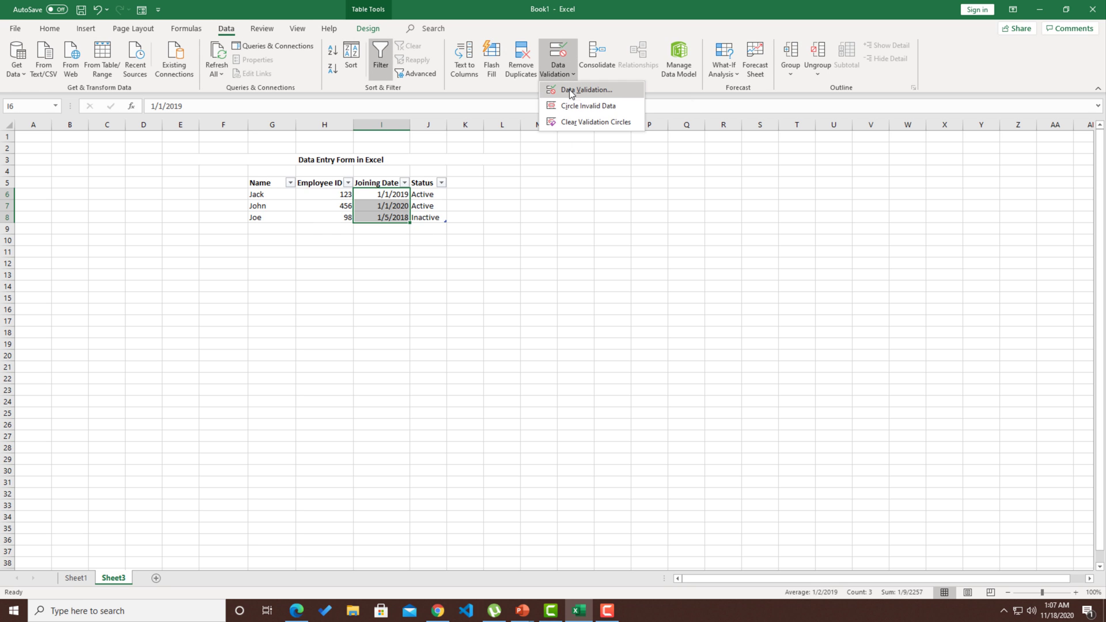
{"action": "left_click", "coordinate": [572, 91]}
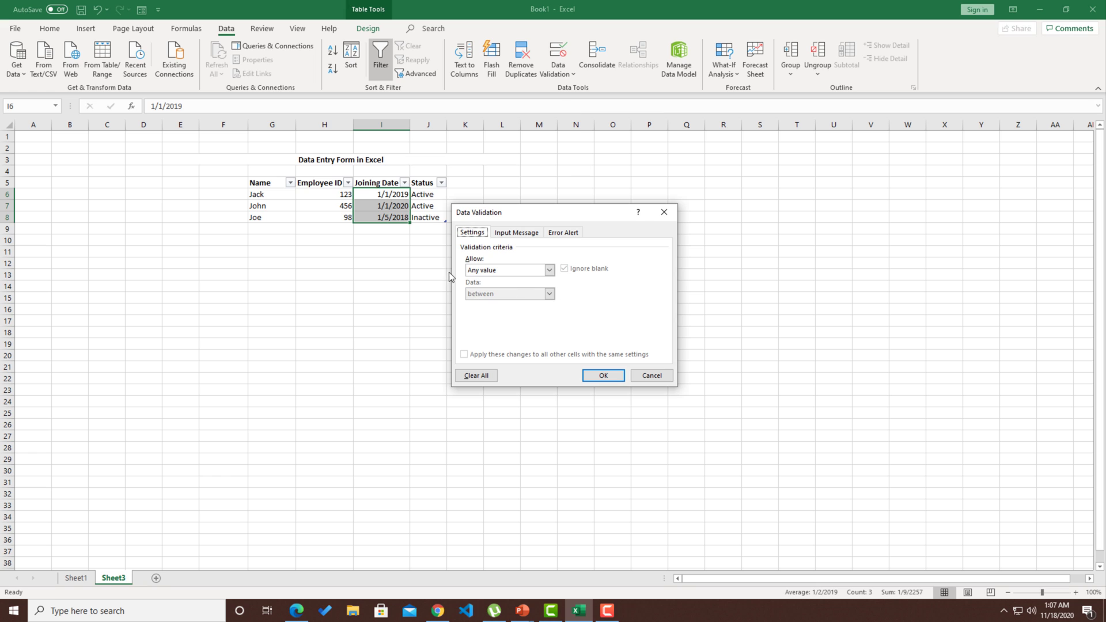
{"action": "left_click", "coordinate": [497, 272]}
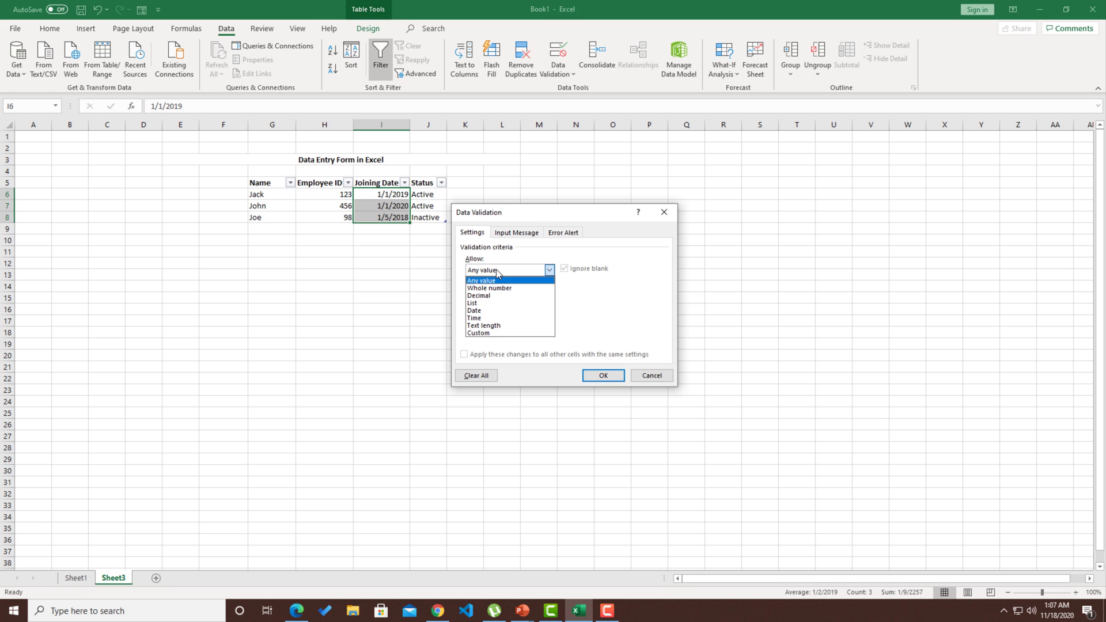
{"action": "left_click", "coordinate": [488, 316]}
{"action": "left_click", "coordinate": [525, 317]}
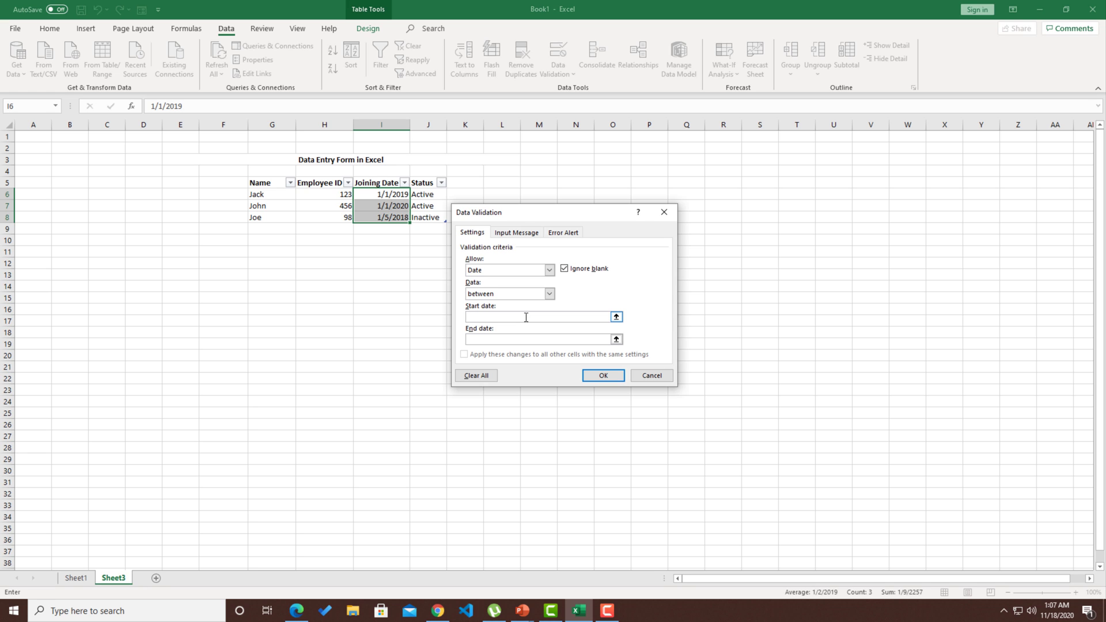
{"action": "type", "text": "1/1/2018"}
{"action": "left_click", "coordinate": [516, 339]}
{"action": "type", "text": "11/18/2020"}
Set the error alert title 'Invalid Date' with message 'Pls enter the date in the range 2018-2020'.
{"action": "left_click", "coordinate": [562, 234]}
{"action": "left_click", "coordinate": [583, 284]}
{"action": "type", "text": "In"}
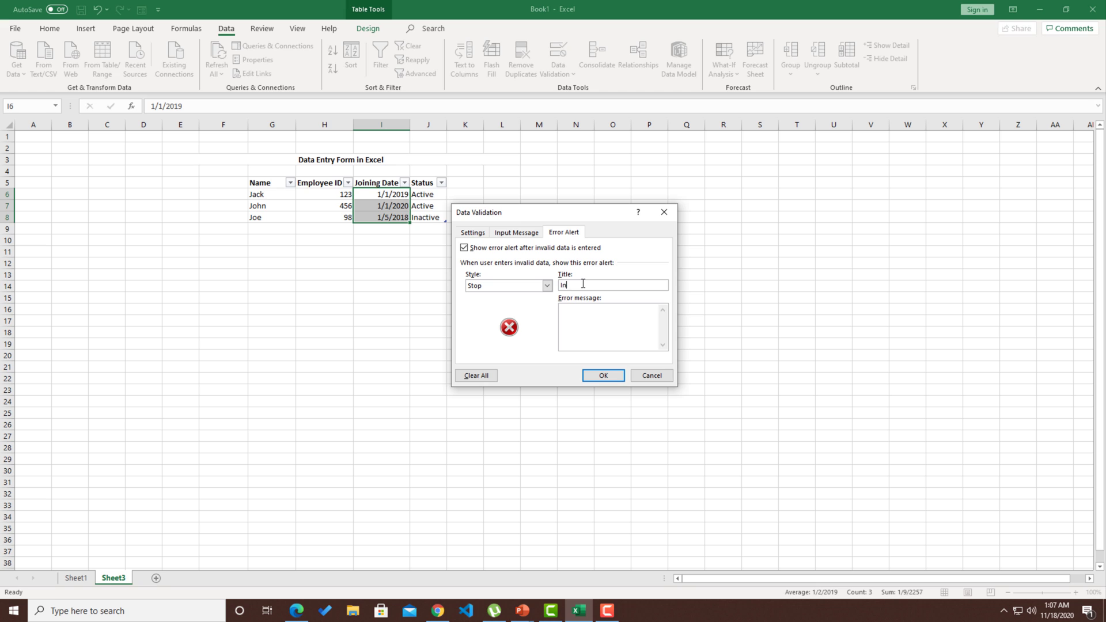
{"action": "type", "text": "valid Date"}
{"action": "left_click", "coordinate": [585, 336]}
{"action": "type", "text": "Pls enter the date in the range 2018-2020"}
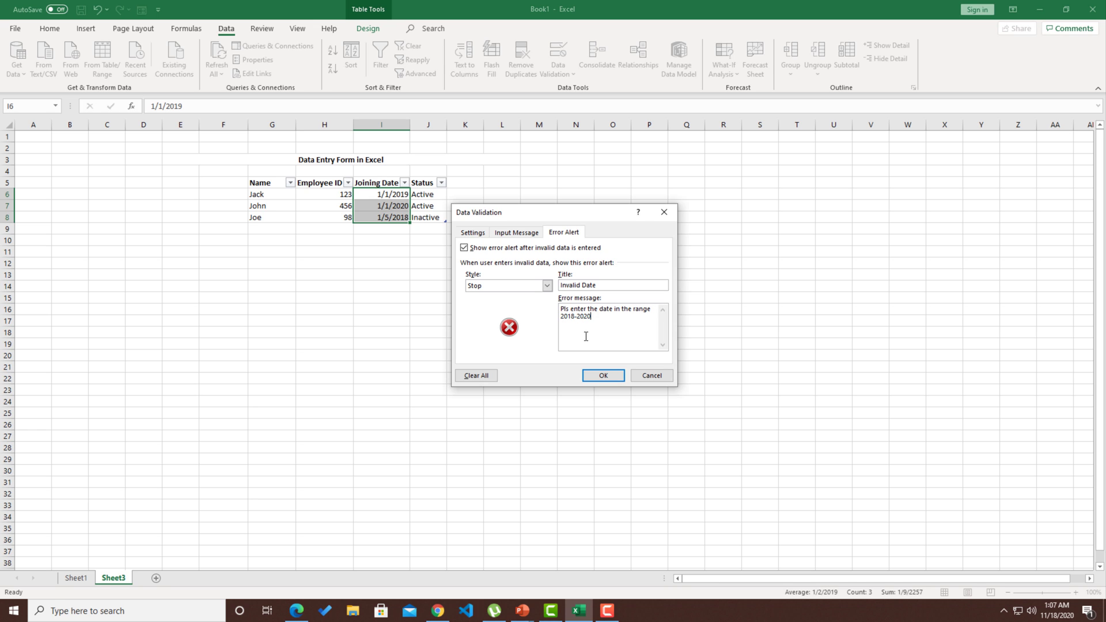
Apply the validation, then submit a new form record with ID 543, date 1/1/2021, Active.
{"action": "left_click", "coordinate": [609, 379]}
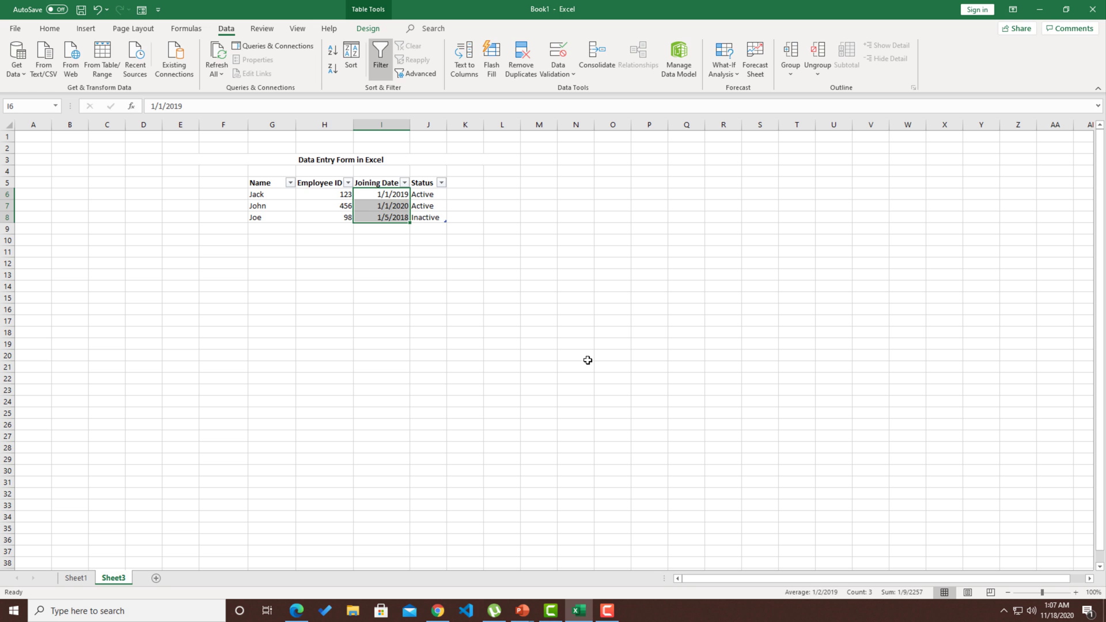
{"action": "left_click", "coordinate": [386, 218]}
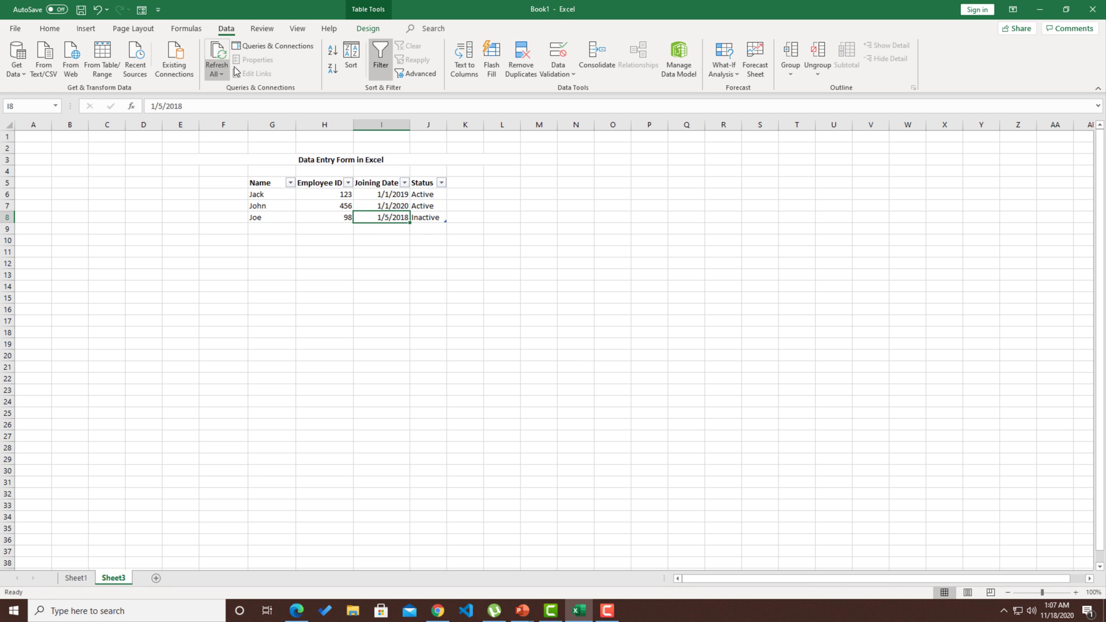
{"action": "left_click", "coordinate": [141, 10]}
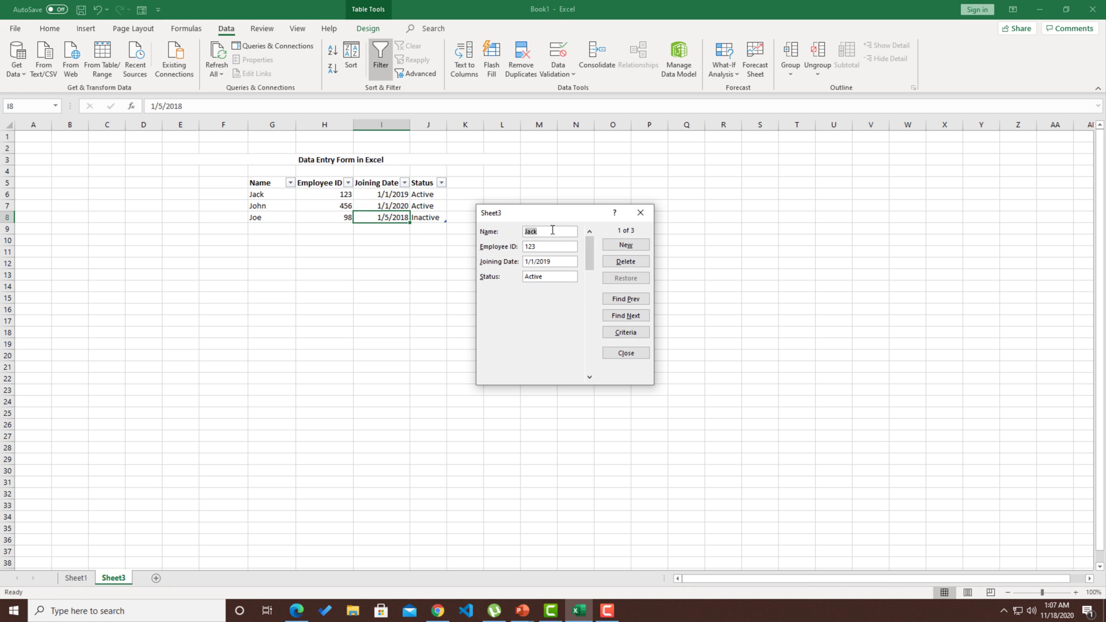
{"action": "left_click", "coordinate": [626, 244]}
{"action": "type", "text": "C"}
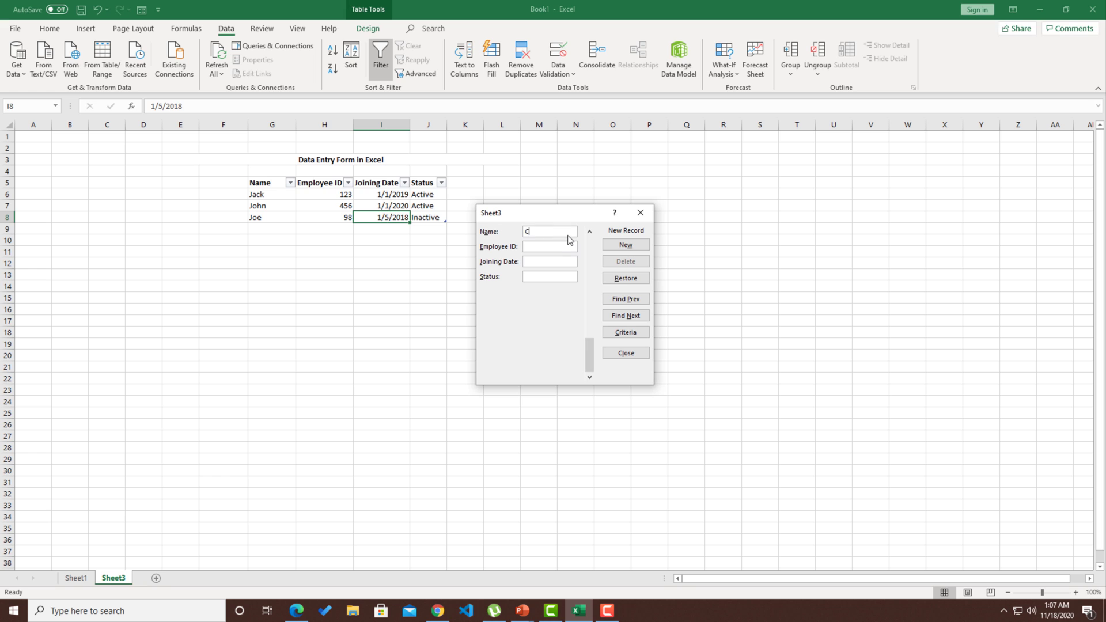
{"action": "type", "text": "handler"}
{"action": "key", "text": "Tab"}
{"action": "type", "text": "543"}
{"action": "type", "text": "1/"}
{"action": "type", "text": "1/2"}
{"action": "type", "text": "021"}
{"action": "type", "text": "Active"}
{"action": "key", "text": "Return"}
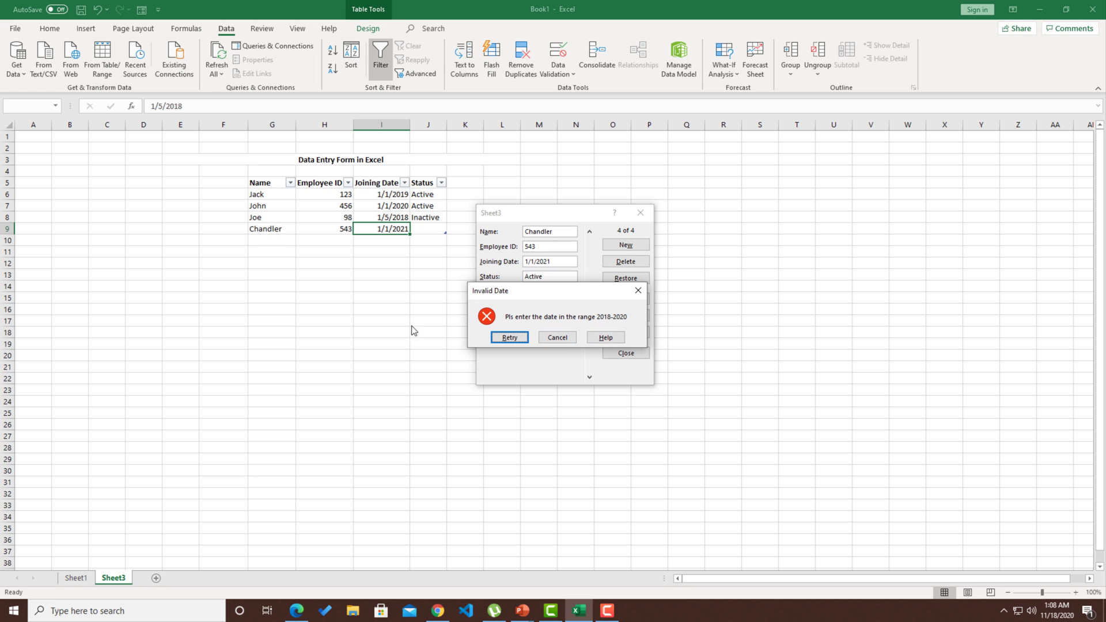
Retry after the Invalid Date alert and correct the joining date to 1/1/2020.
{"action": "left_click", "coordinate": [503, 339]}
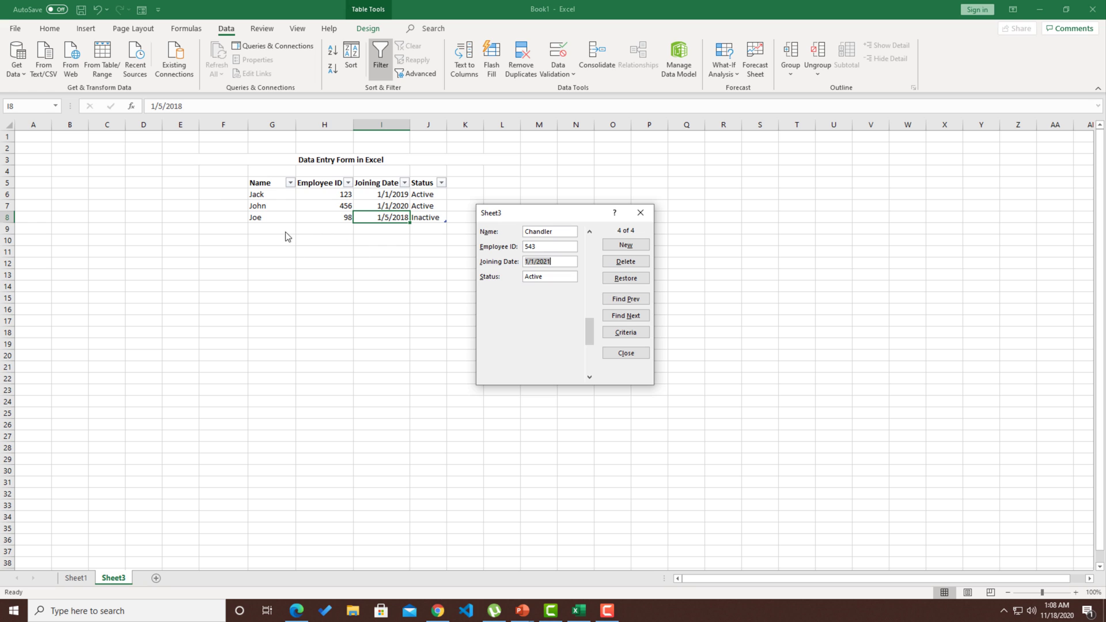
{"action": "left_click", "coordinate": [564, 263]}
{"action": "type", "text": "0"}
{"action": "key", "text": "Return"}
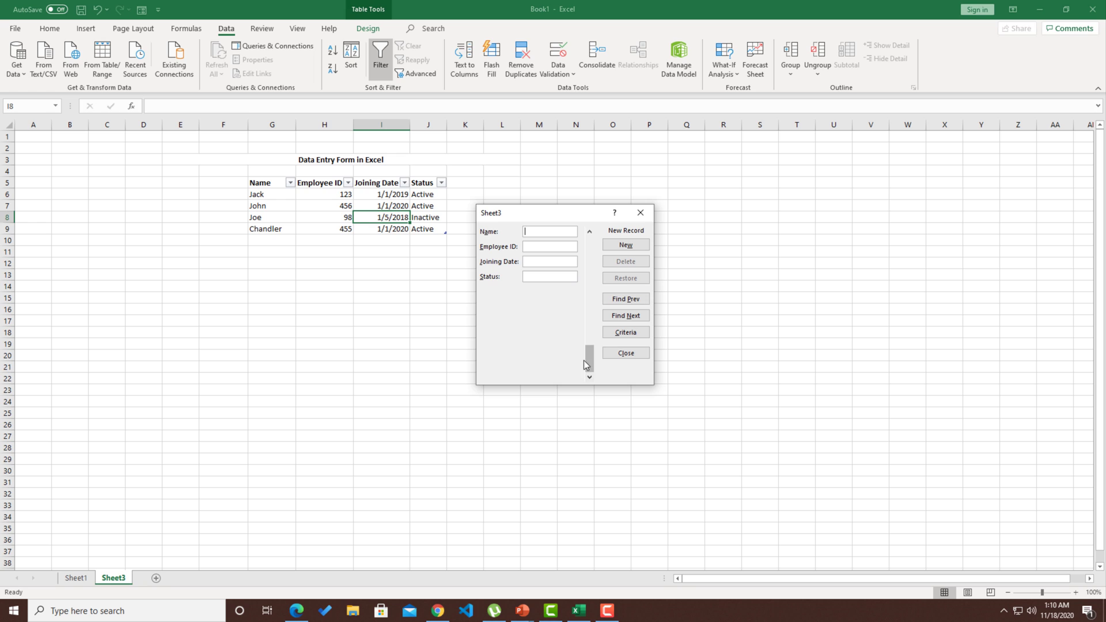
Browse back to the first employee's record in the data form and change its ID to 1234.
{"action": "left_click_drag", "start_coordinate": [584, 364], "coordinate": [593, 242]}
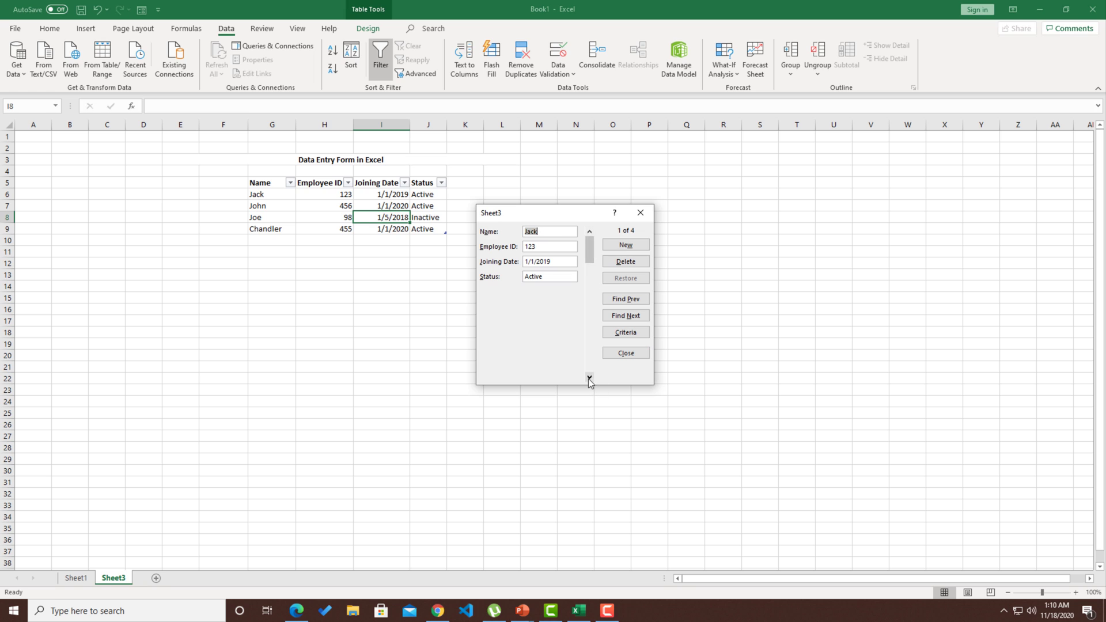
{"action": "left_click", "coordinate": [589, 377]}
{"action": "left_click", "coordinate": [589, 377]}
{"action": "left_click", "coordinate": [589, 377]}
{"action": "left_click", "coordinate": [589, 377]}
{"action": "left_click", "coordinate": [589, 231]}
{"action": "left_click", "coordinate": [589, 231]}
{"action": "left_click", "coordinate": [589, 231]}
{"action": "left_click", "coordinate": [589, 230]}
{"action": "left_click", "coordinate": [556, 246]}
{"action": "type", "text": "4"}
{"action": "key", "text": "Return"}
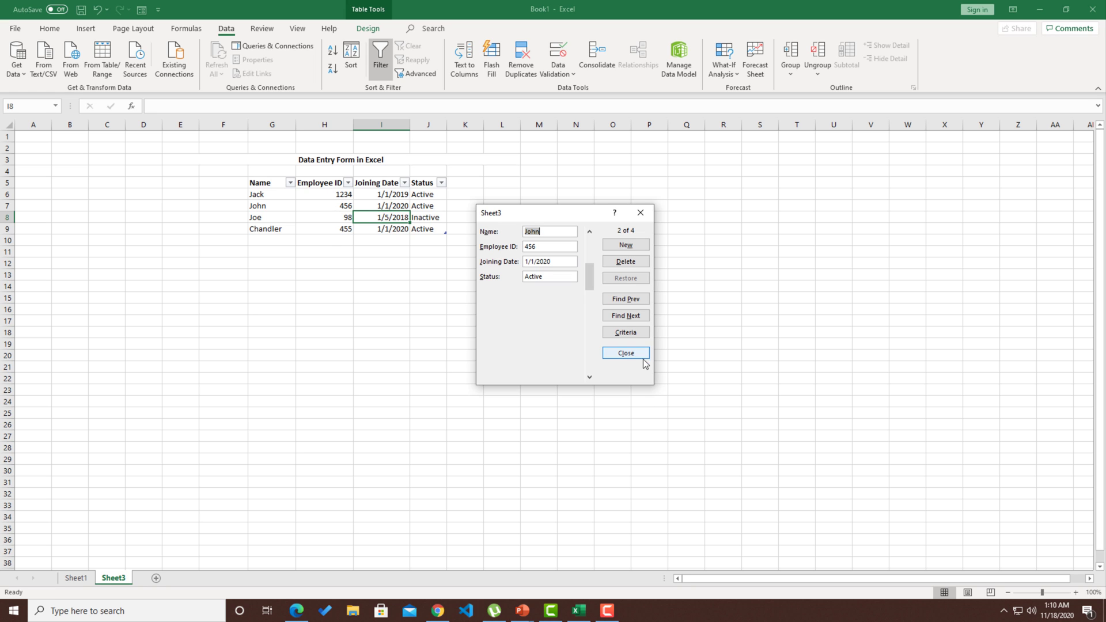
Find the record named Chandler by criteria and change its Employee ID to 4550.
{"action": "left_click", "coordinate": [626, 332]}
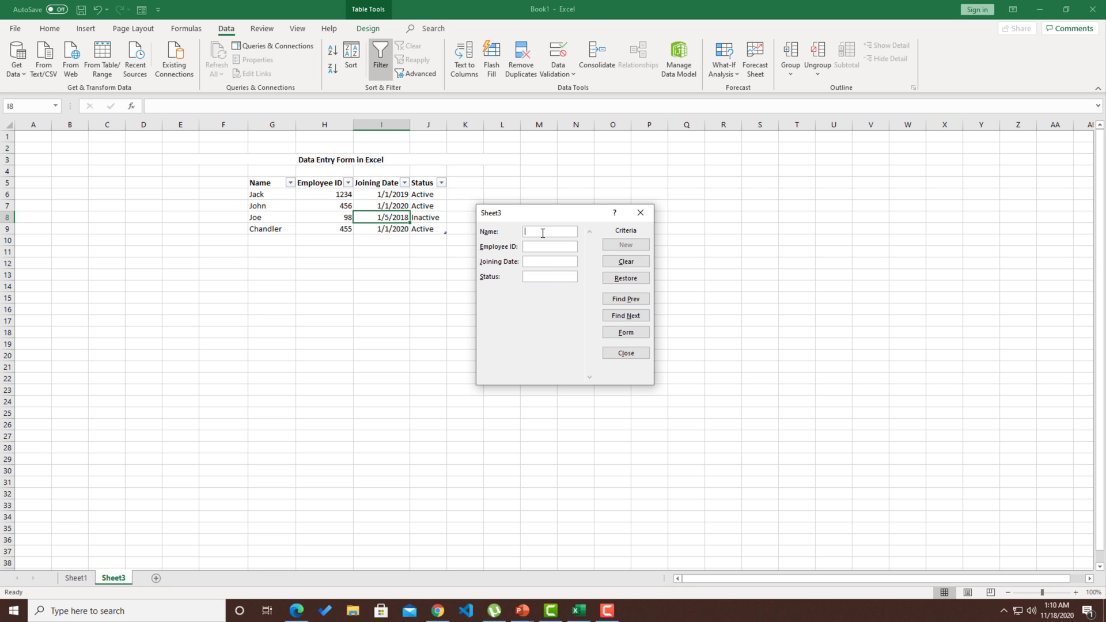
{"action": "type", "text": "Chandler"}
{"action": "left_click", "coordinate": [628, 320]}
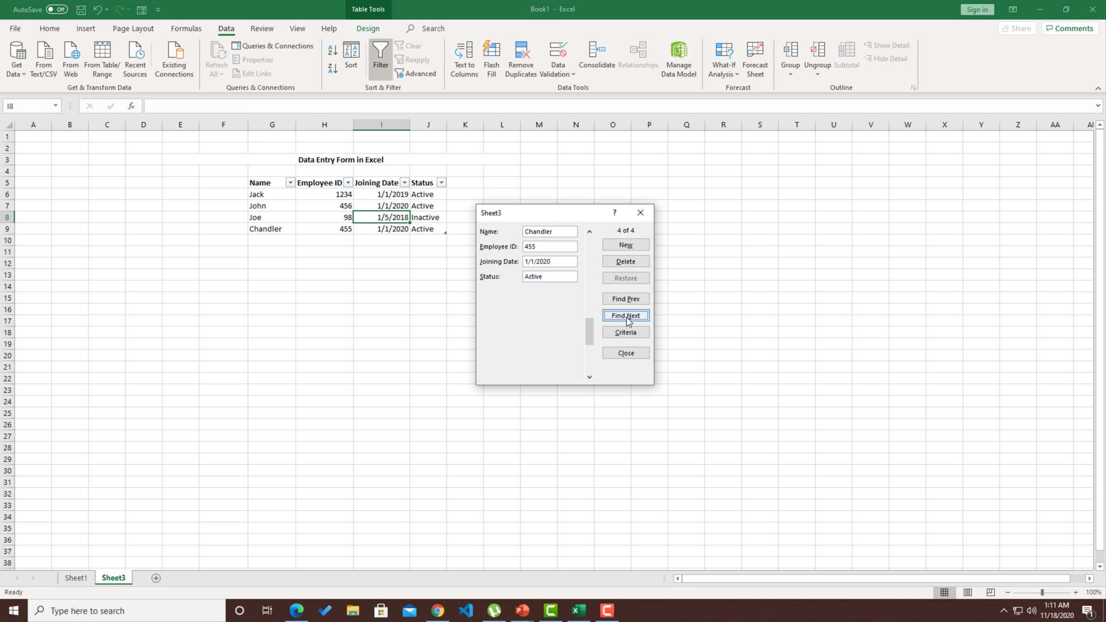
{"action": "left_click", "coordinate": [565, 247]}
{"action": "type", "text": "0"}
{"action": "key", "text": "Return"}
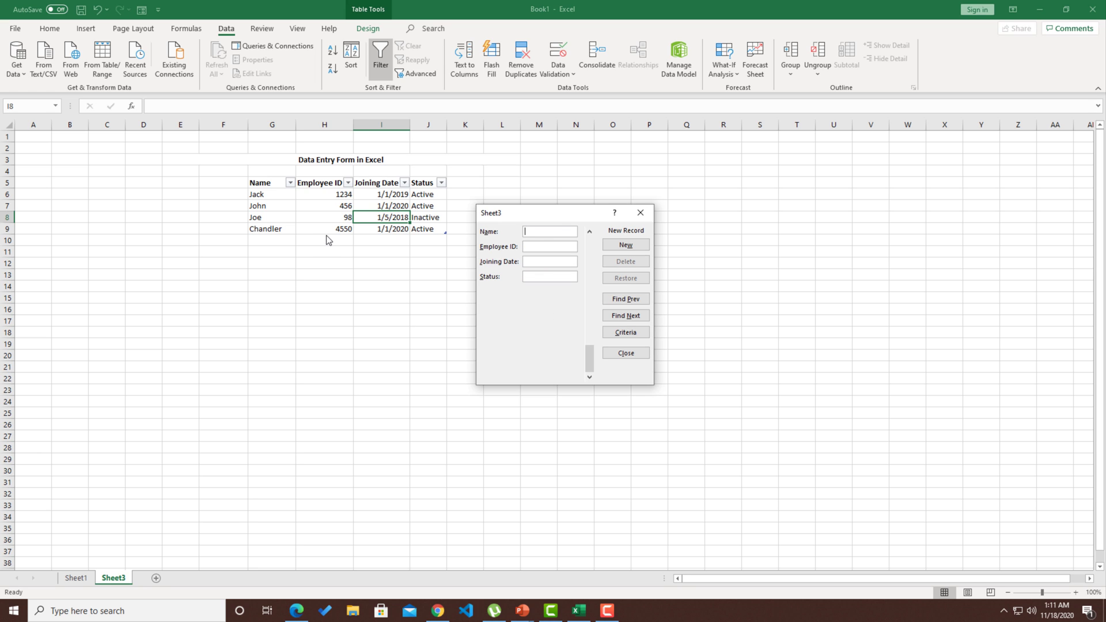
Search the form by criteria for Employee ID 98, using Find Next and Find Prev.
{"action": "left_click", "coordinate": [620, 333]}
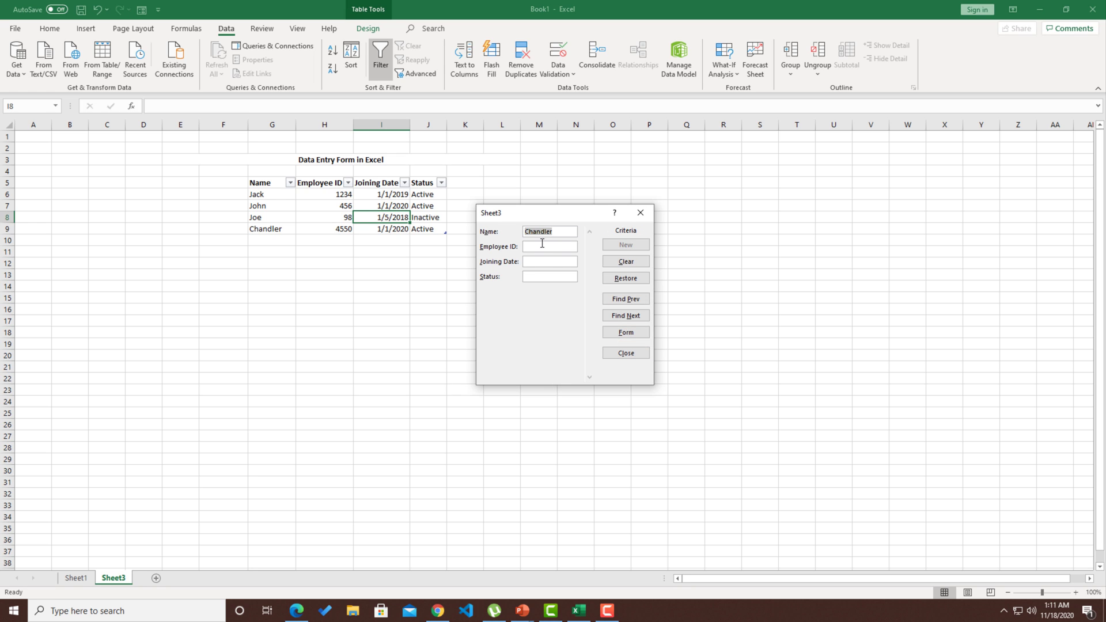
{"action": "key", "text": "BackSpace"}
{"action": "type", "text": "98"}
{"action": "left_click", "coordinate": [621, 317]}
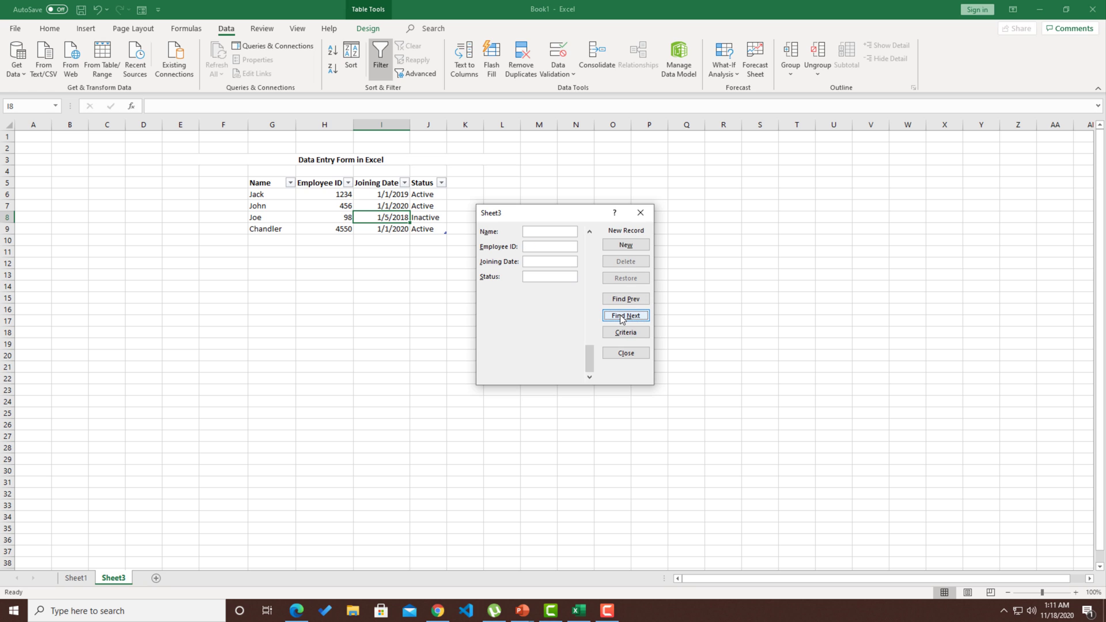
{"action": "left_click", "coordinate": [623, 299]}
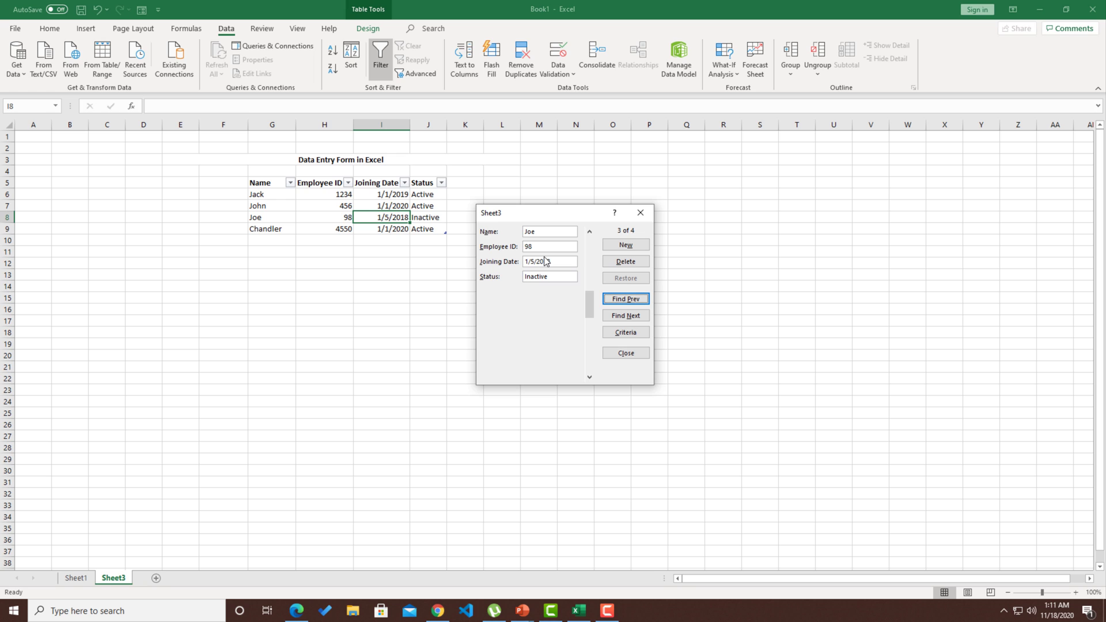
Delete the Employee ID 98 record from the data form and confirm the deletion.
{"action": "left_click", "coordinate": [622, 261]}
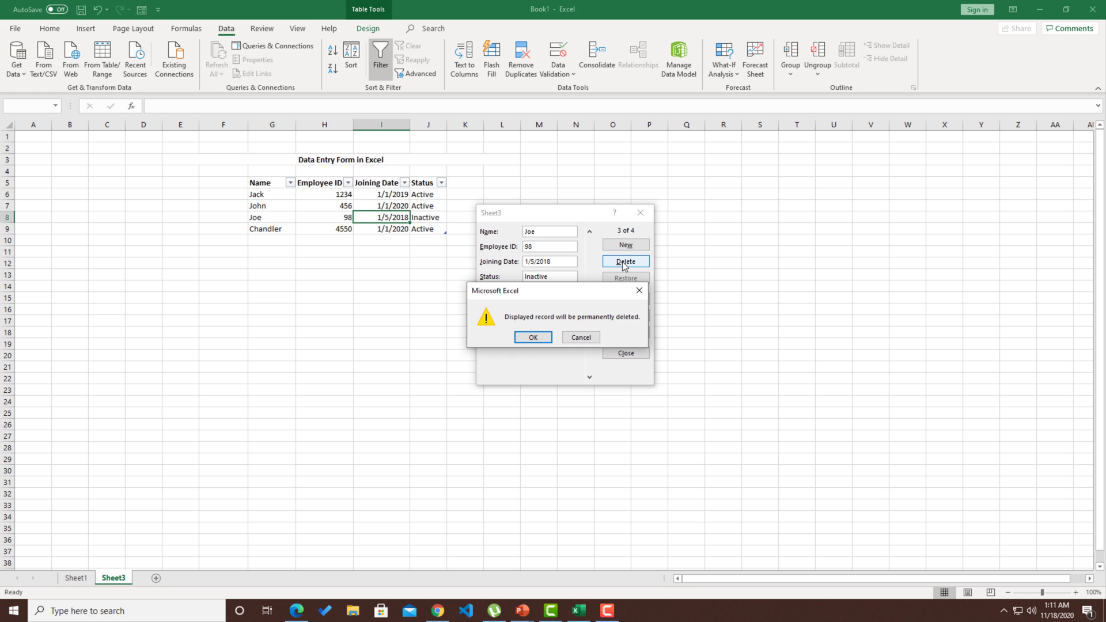
{"action": "left_click", "coordinate": [533, 338]}
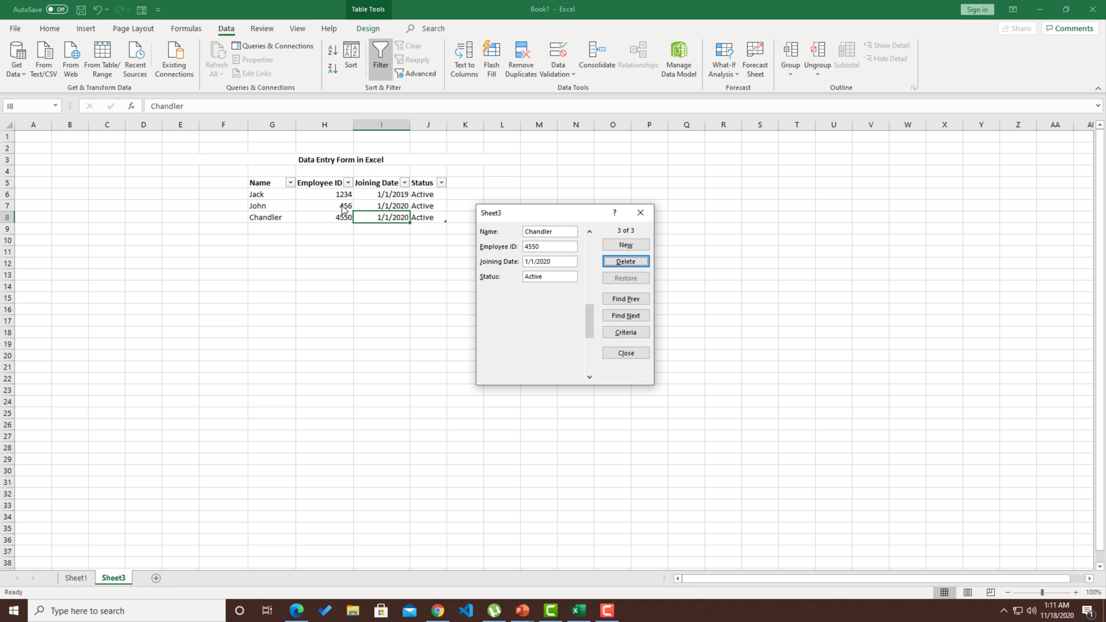